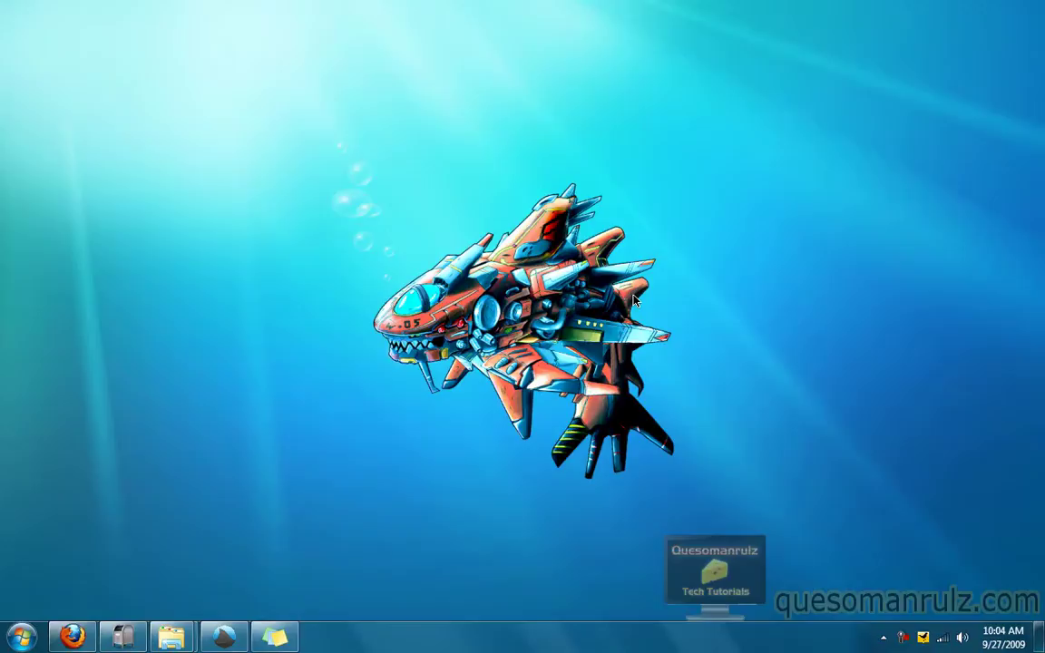
Cycle twice through the open windows in the Flip 3D stack, ending on the desktop.
{"action": "key", "text": "super+Tab"}
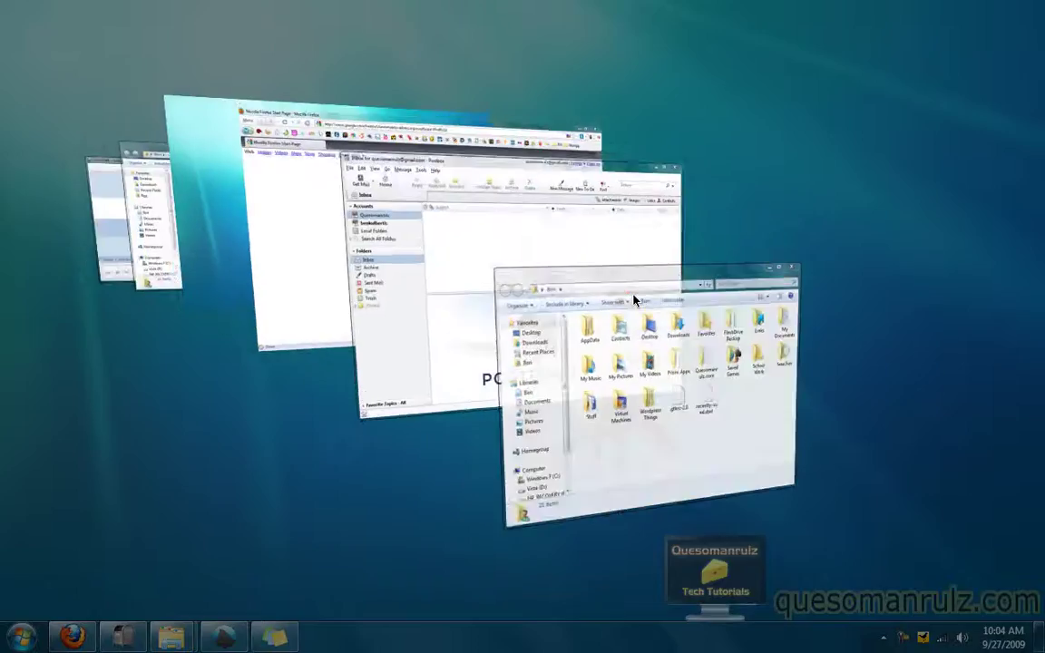
{"action": "key", "text": "super+Tab"}
{"action": "key", "text": "super+Tab"}
{"action": "key", "text": "super+Tab"}
{"action": "key", "text": "super+Tab"}
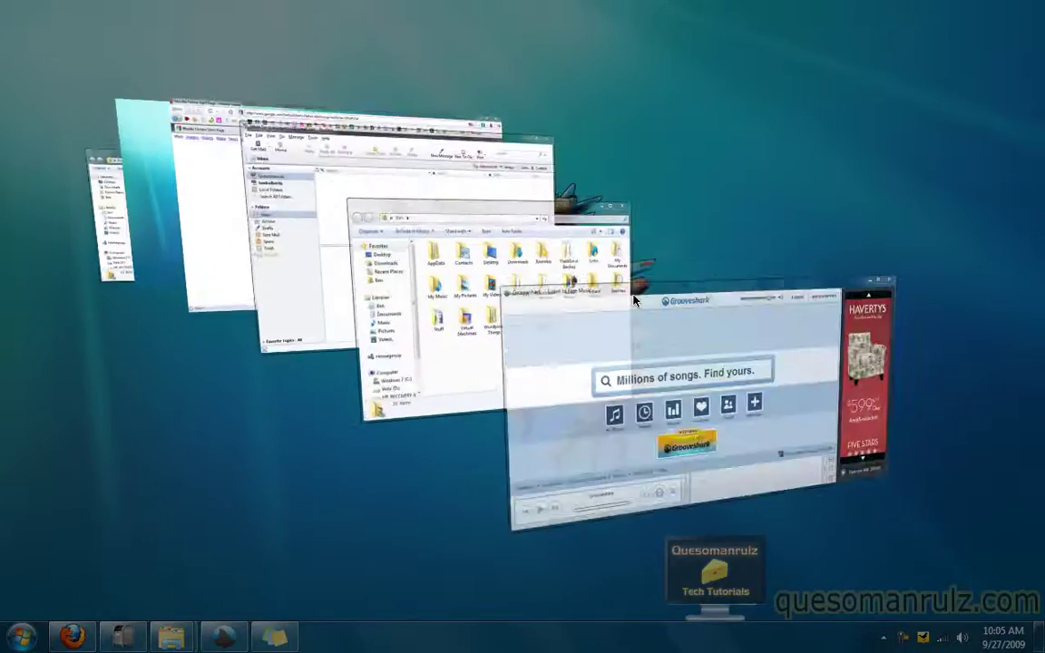
{"action": "key", "text": "super+Tab"}
{"action": "key", "text": "super+Tab"}
{"action": "key", "text": "super+Tab"}
{"action": "key", "text": "super+Tab"}
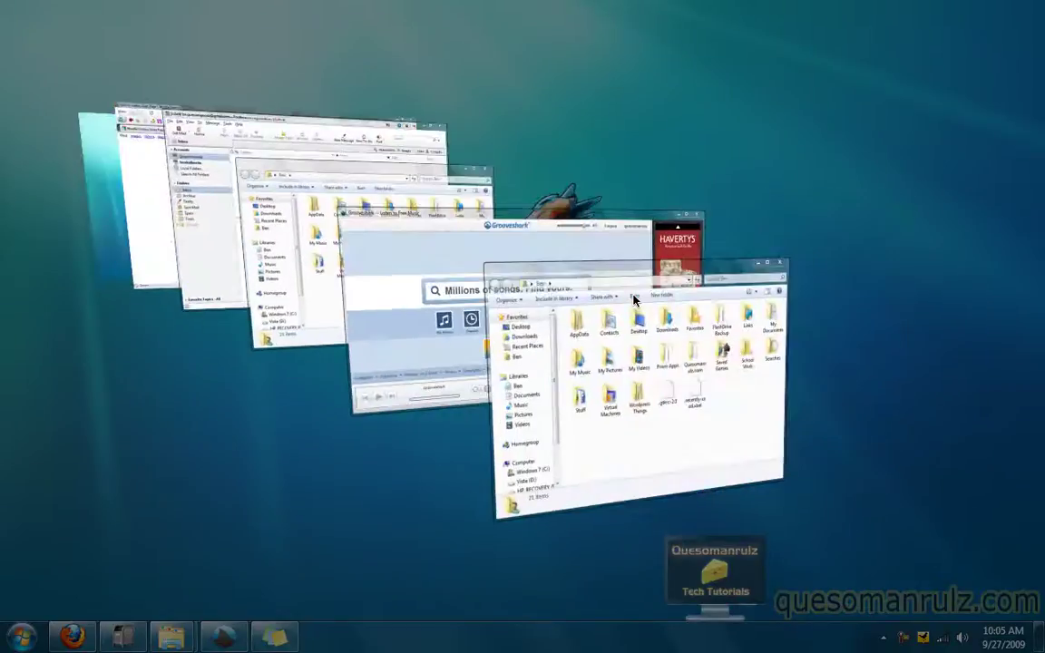
{"action": "key", "text": "super+Tab"}
{"action": "key", "text": "super+Tab"}
{"action": "key", "text": "super+Tab"}
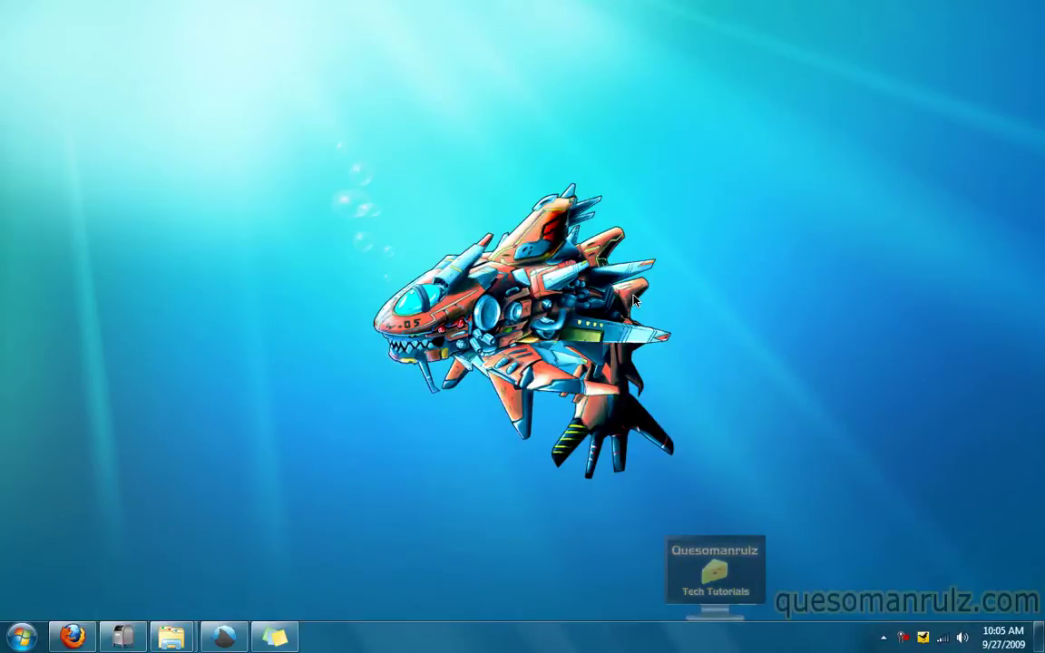
{"action": "key", "text": "super+Tab"}
{"action": "key", "text": "super+Tab"}
{"action": "key", "text": "super+Tab"}
{"action": "key", "text": "super+Tab"}
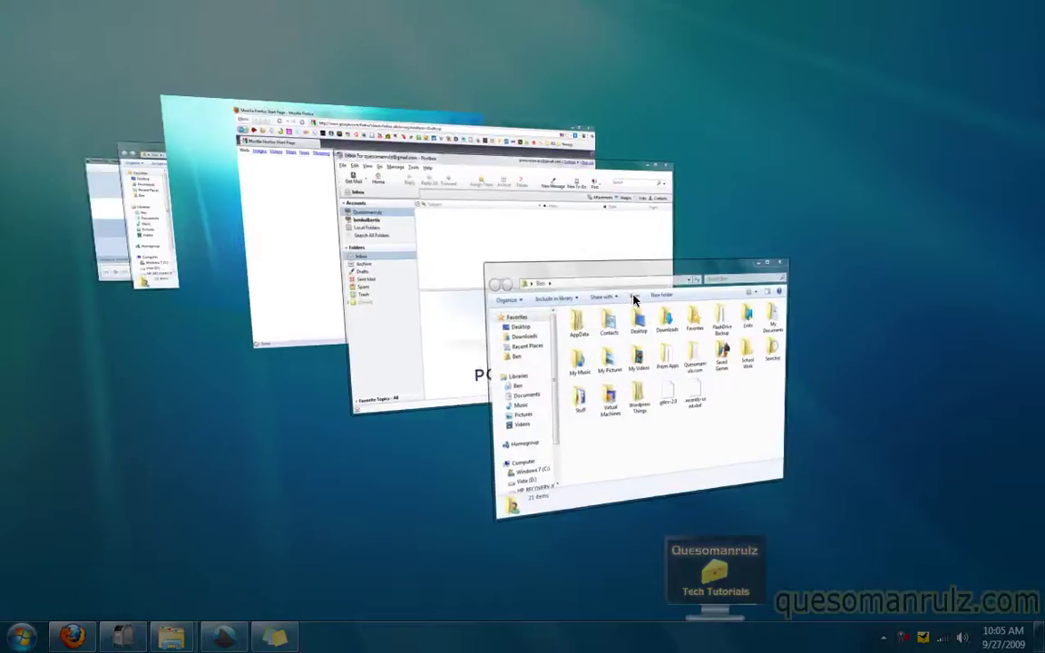
{"action": "key", "text": "super+Tab"}
{"action": "key", "text": "super+Tab"}
{"action": "key", "text": "super+Tab"}
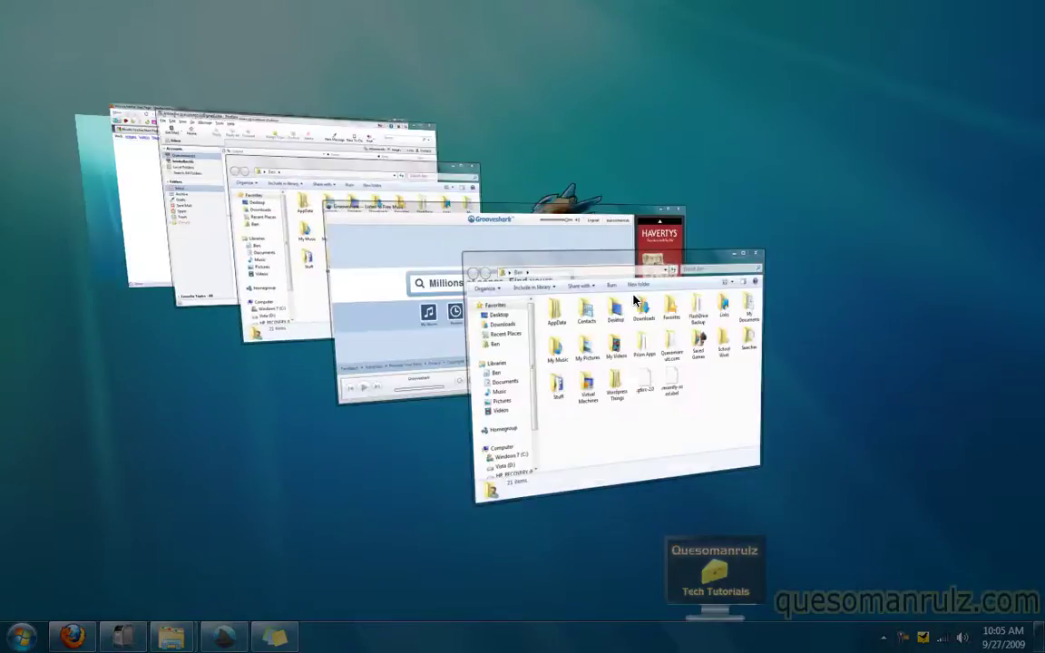
{"action": "key", "text": "super+Tab"}
{"action": "key", "text": "super+Tab"}
{"action": "key", "text": "super+Tab"}
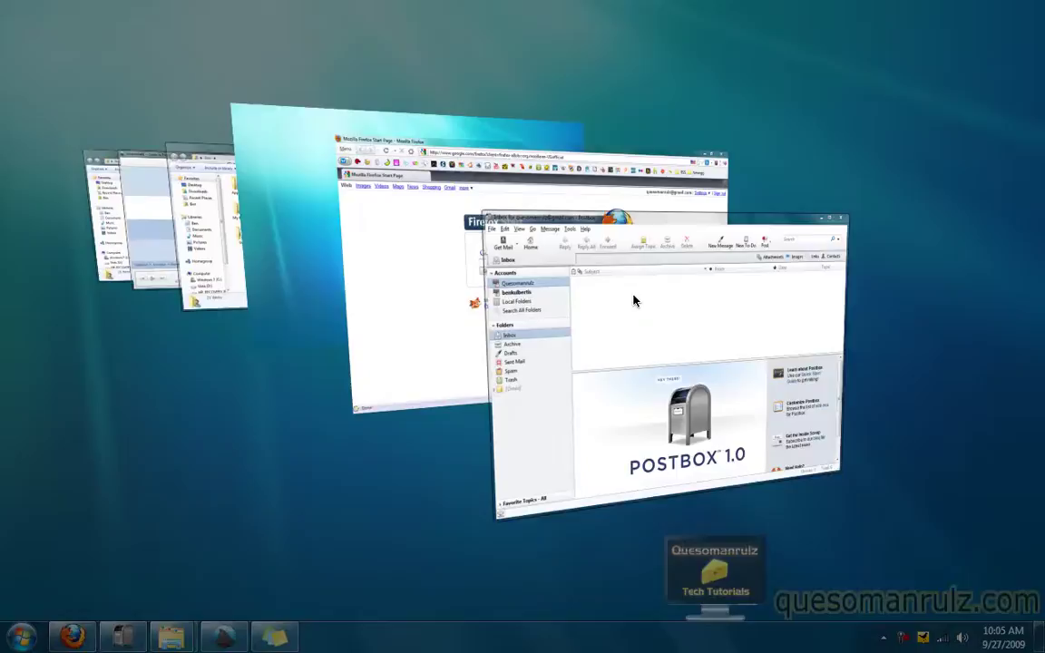
{"action": "key", "text": "super+Tab"}
{"action": "key", "text": "super+Tab"}
{"action": "key", "text": "super+Tab"}
{"action": "key", "text": "super+Tab"}
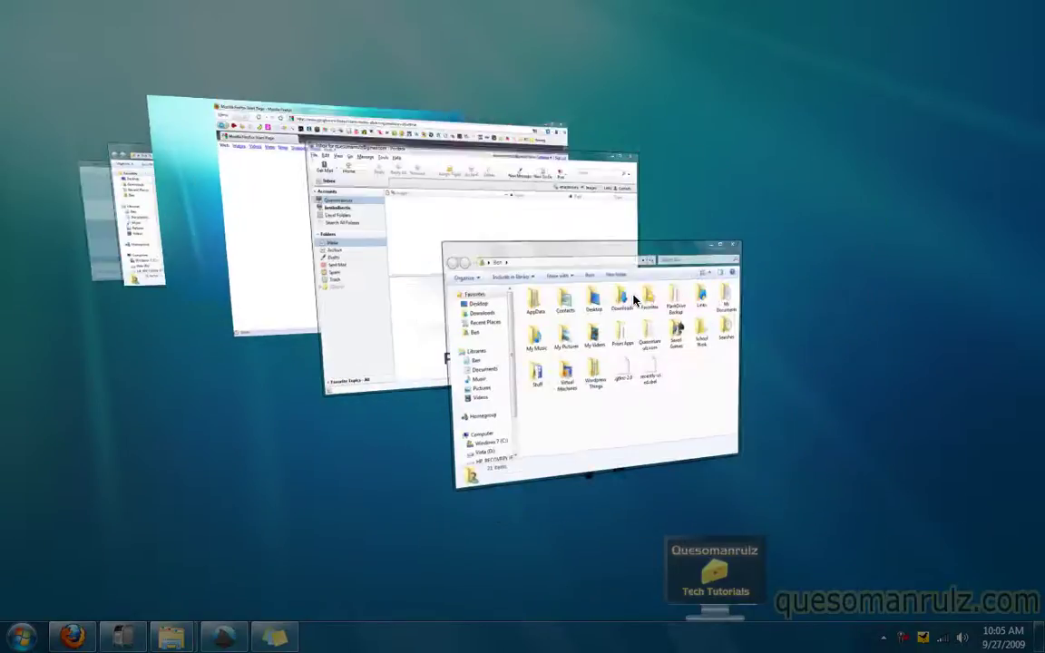
{"action": "key", "text": "super+Tab"}
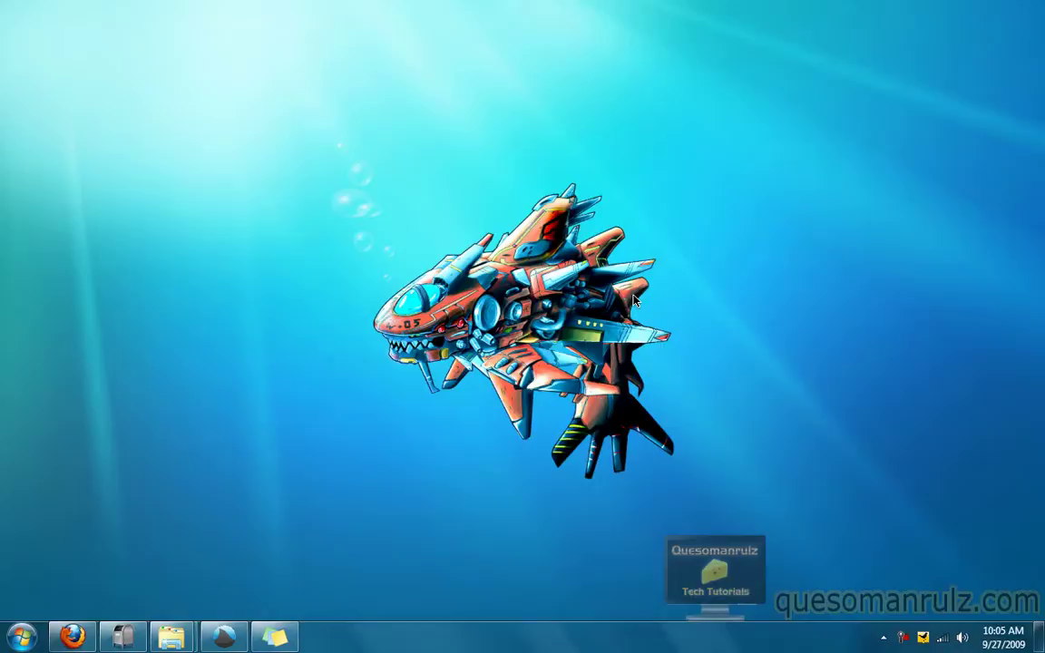
Step through Switcher's window previews on the right and switch to the Explorer window.
{"action": "key", "text": "alt+Tab"}
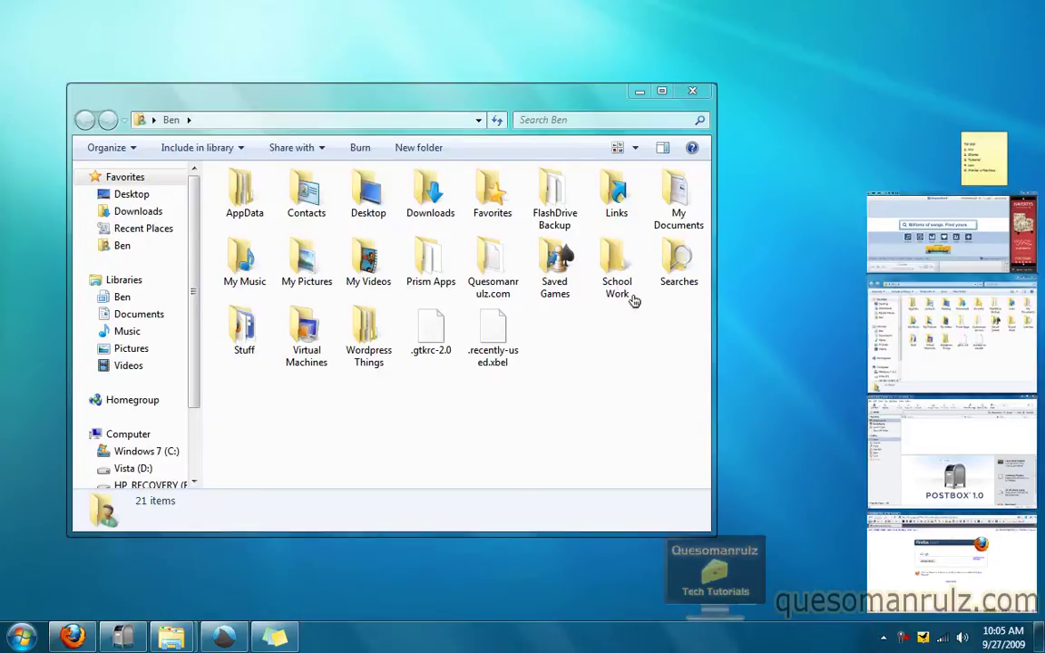
{"action": "key", "text": "Up"}
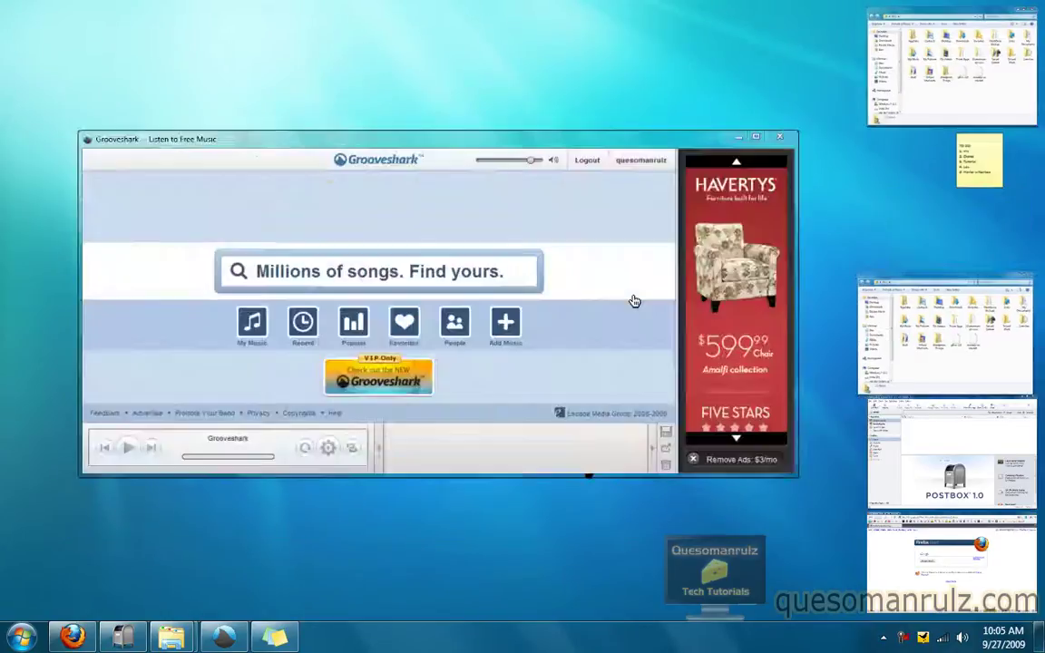
{"action": "key", "text": "Down"}
{"action": "key", "text": "Down"}
{"action": "key", "text": "Up"}
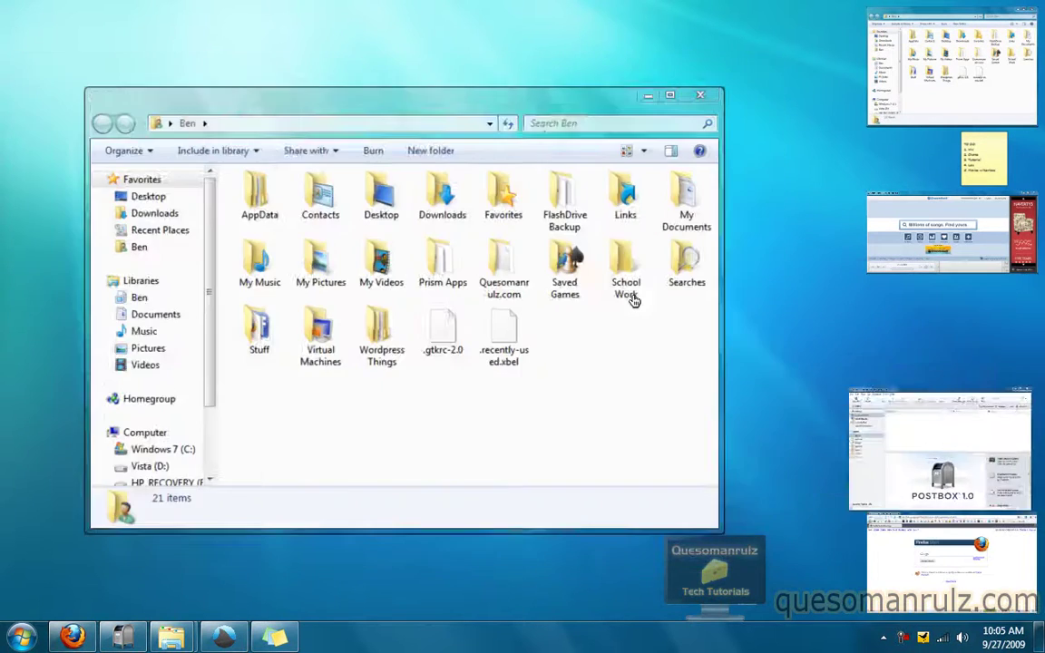
{"action": "key", "text": "Down"}
{"action": "key", "text": "Down"}
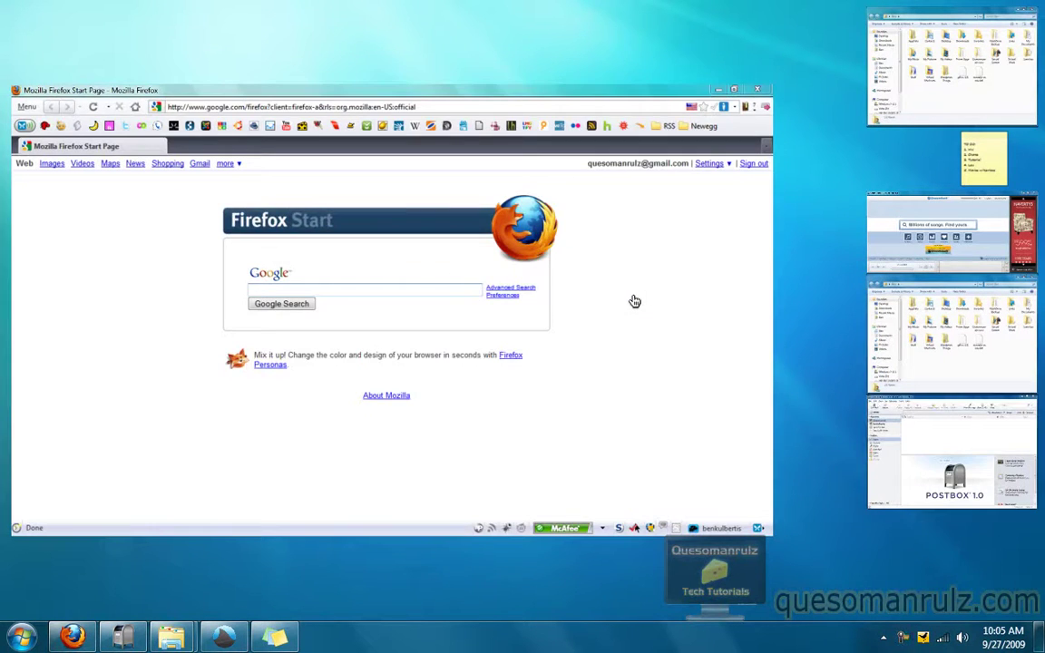
{"action": "key", "text": "Up"}
{"action": "key", "text": "Up"}
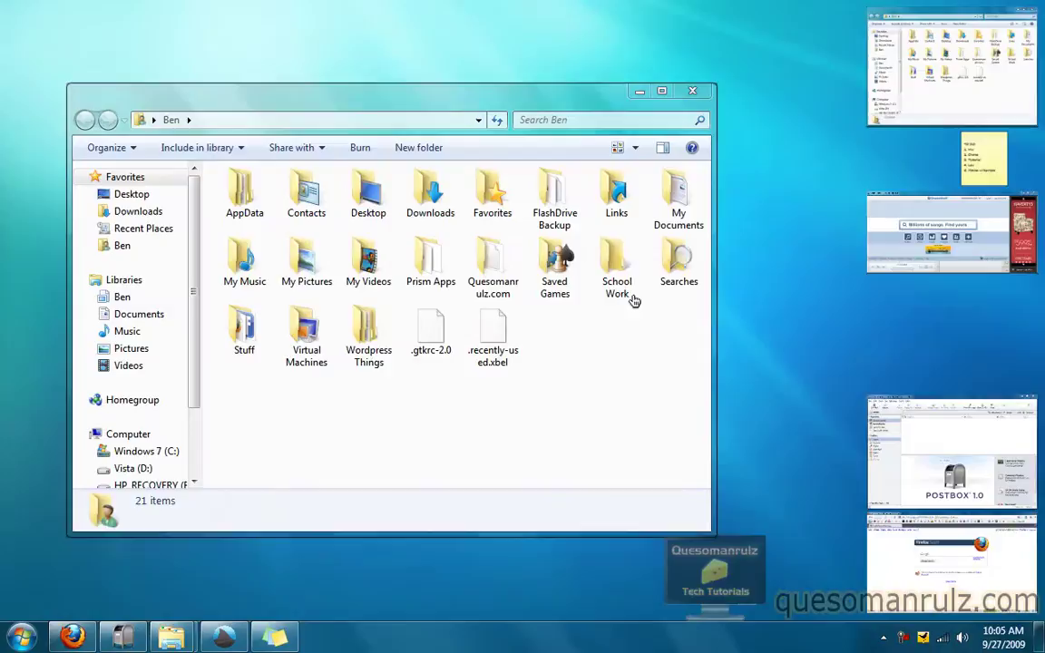
{"action": "key", "text": "Up"}
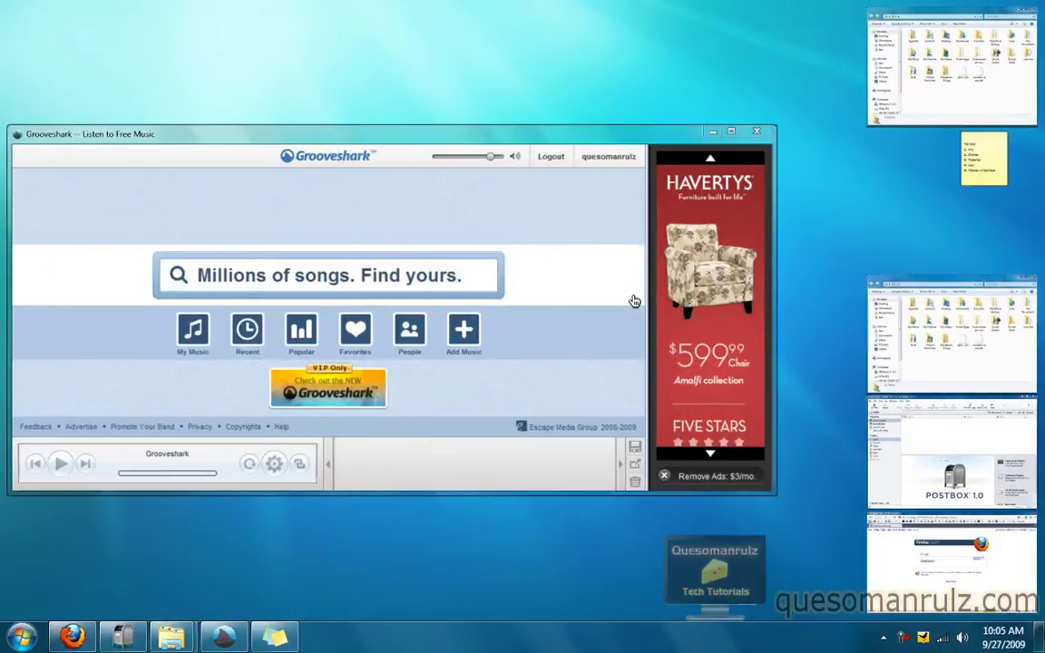
{"action": "key", "text": "Up"}
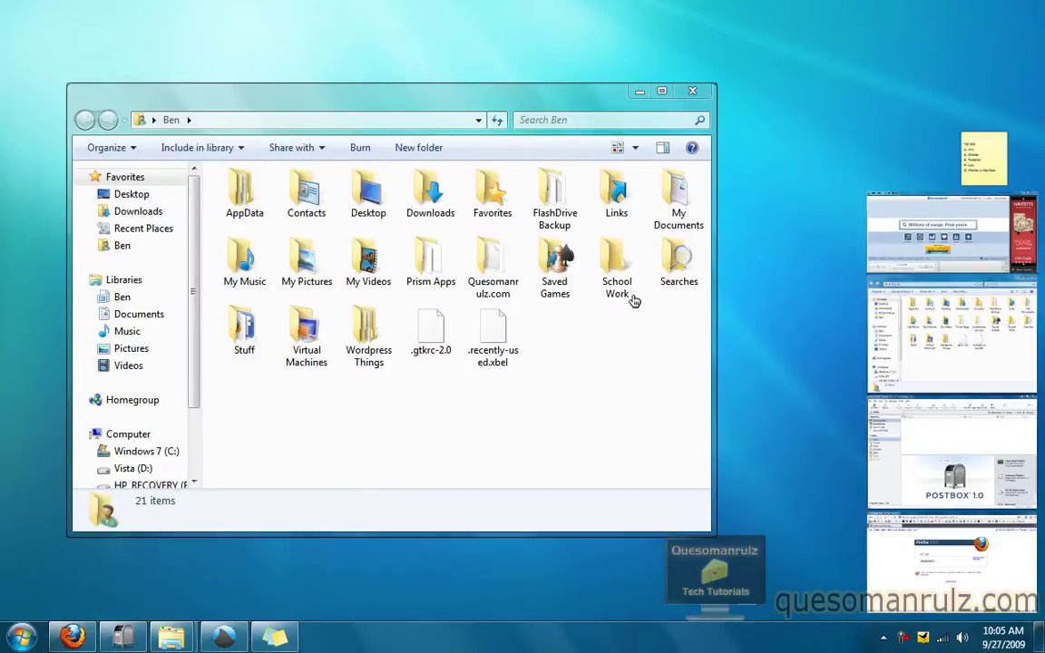
{"action": "key", "text": "Up"}
{"action": "key", "text": "Up"}
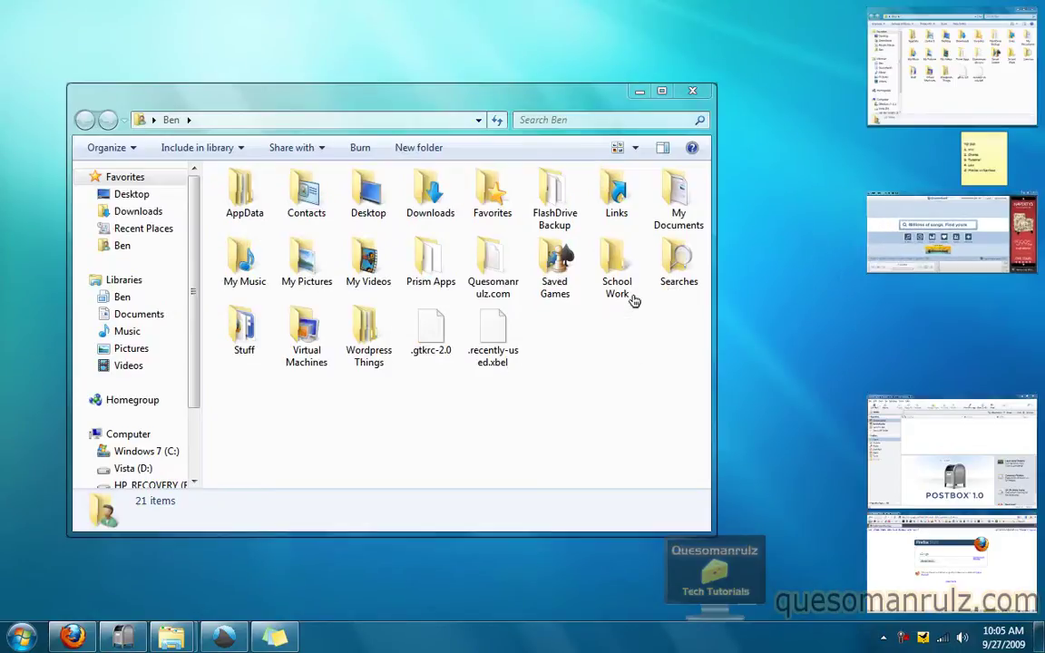
{"action": "key", "text": "Return"}
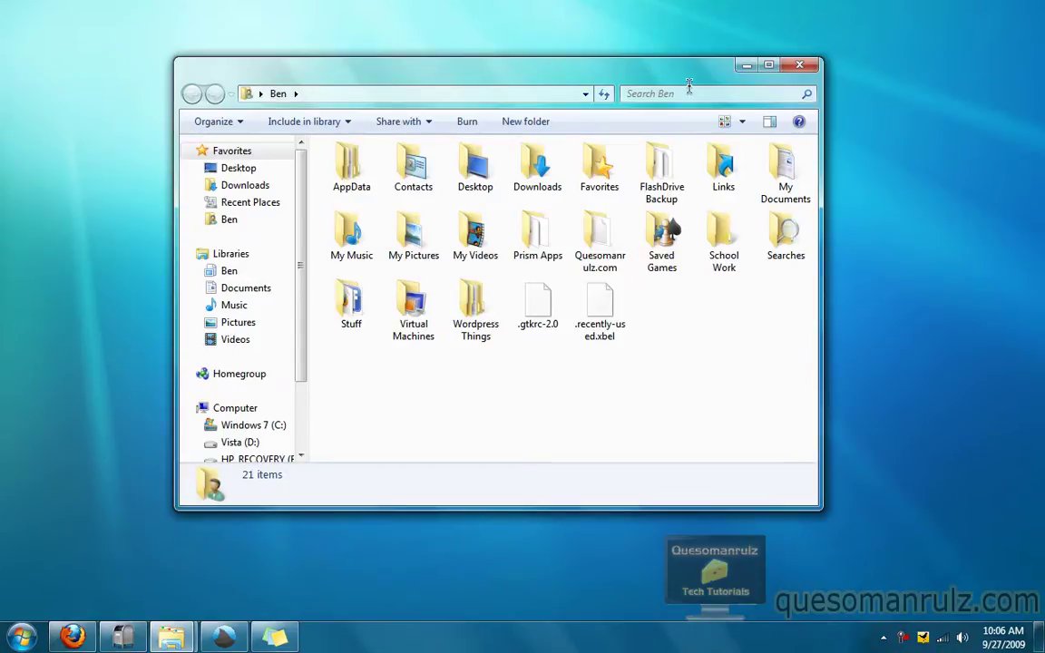
Minimize the Explorer window and bring Firefox to the front.
{"action": "left_click", "coordinate": [745, 65]}
{"action": "left_click", "coordinate": [77, 633]}
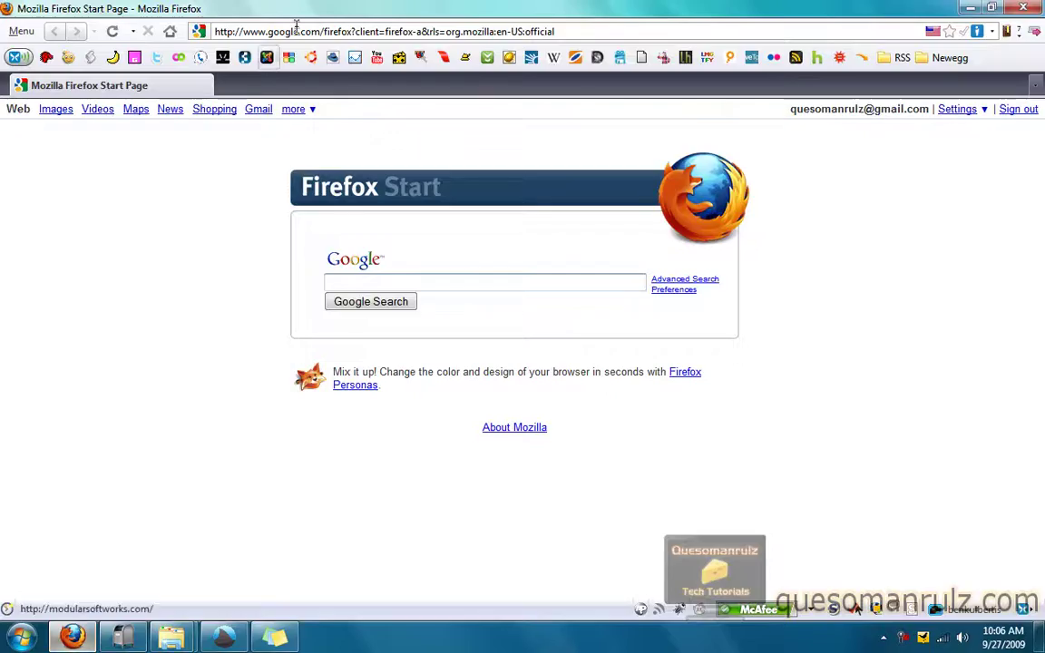
{"action": "left_click", "coordinate": [910, 31]}
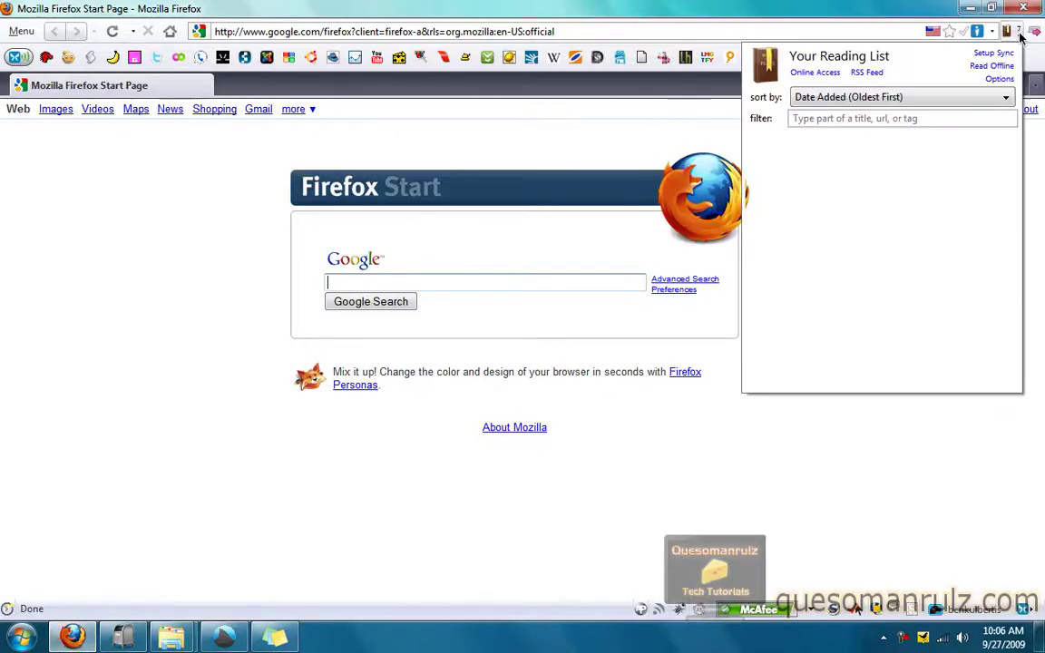
{"action": "left_click", "coordinate": [473, 25]}
Load insentient.net in Firefox's address bar.
{"action": "left_click", "coordinate": [473, 25]}
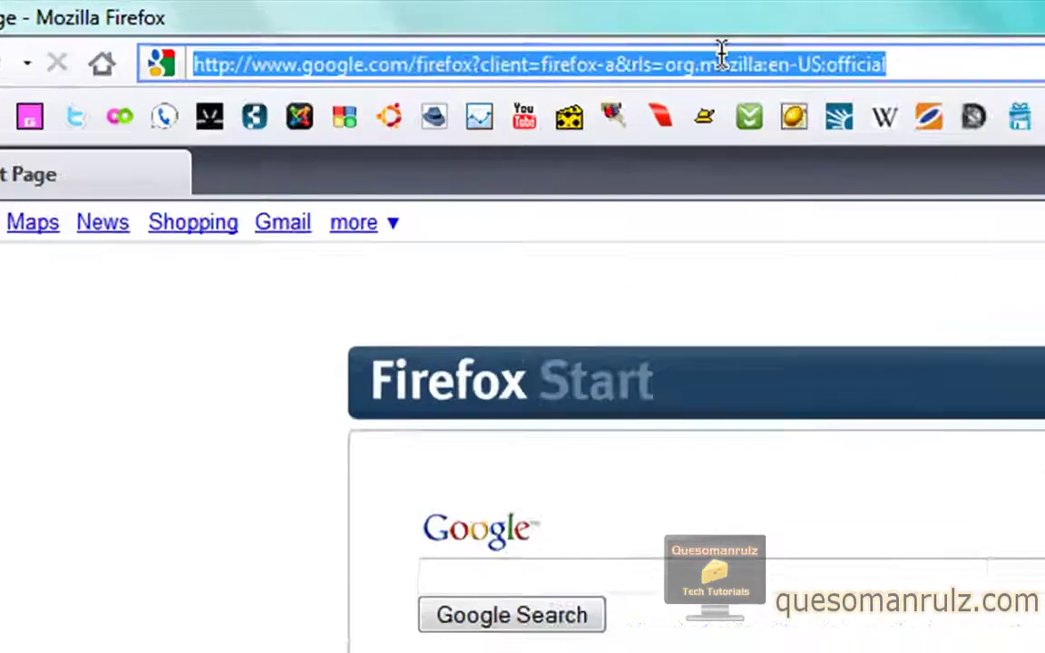
{"action": "type", "text": "i"}
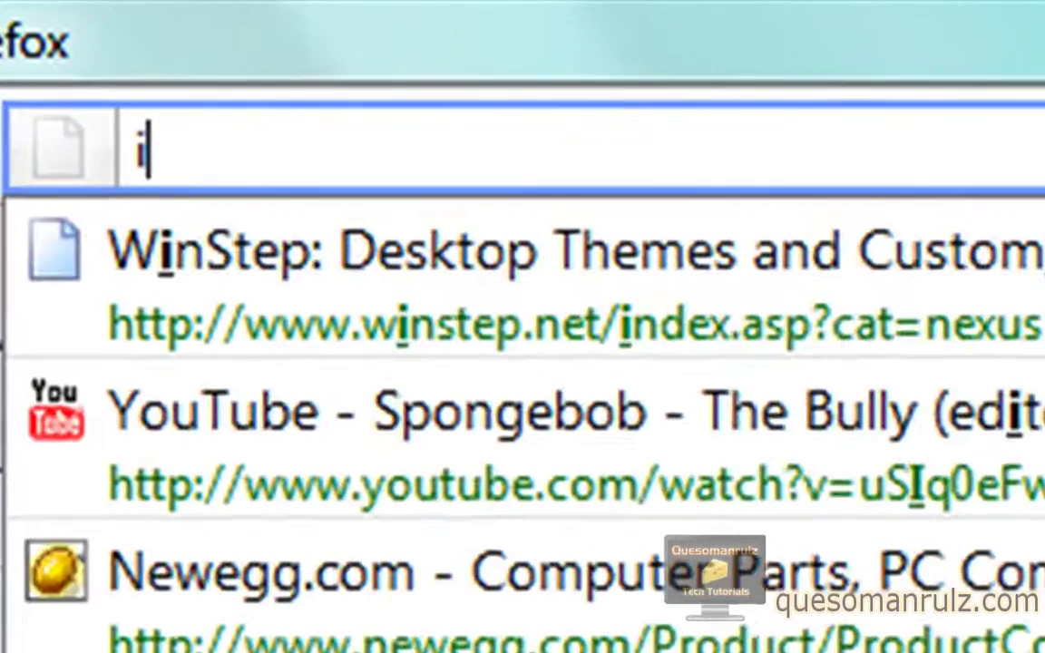
{"action": "type", "text": "nsens"}
{"action": "key", "text": "BackSpace"}
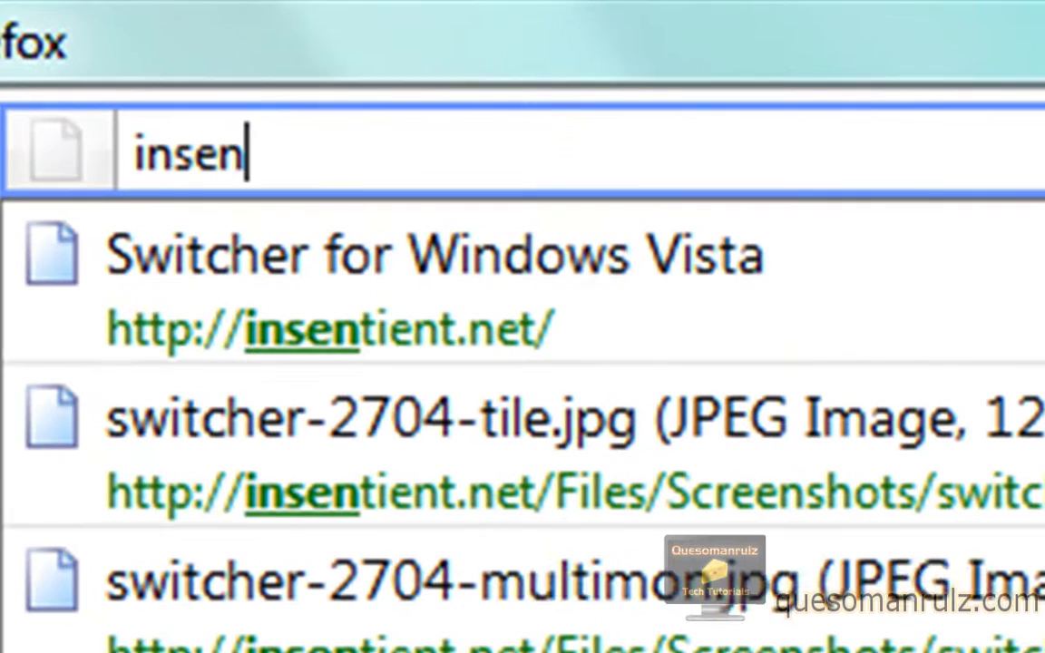
{"action": "type", "text": "tient.be"}
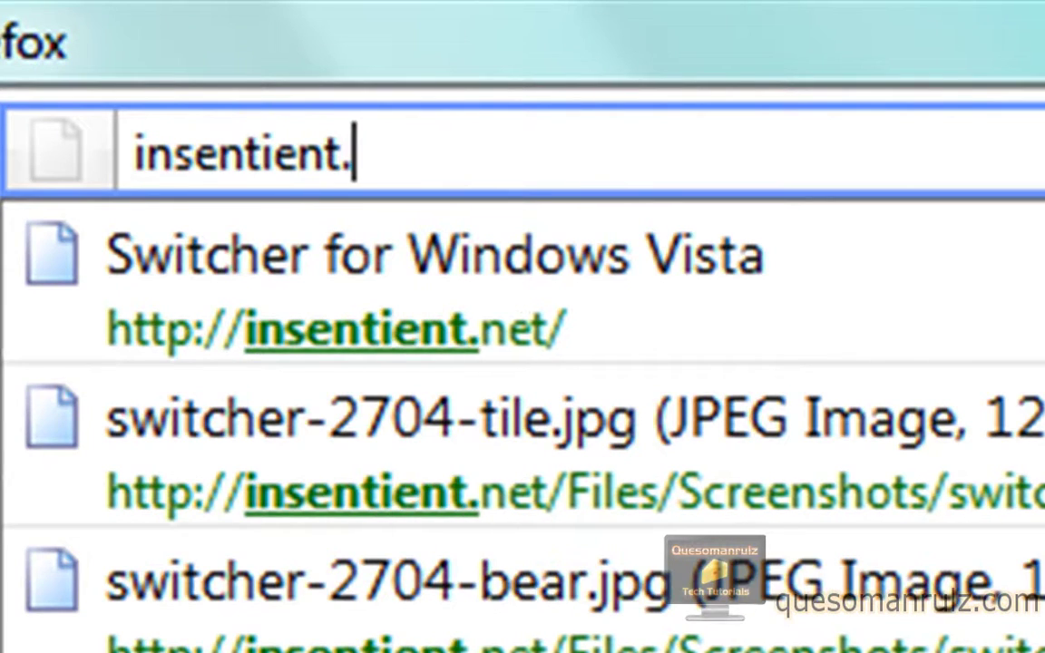
{"action": "key", "text": "BackSpace"}
{"action": "key", "text": "BackSpace"}
{"action": "type", "text": "net"}
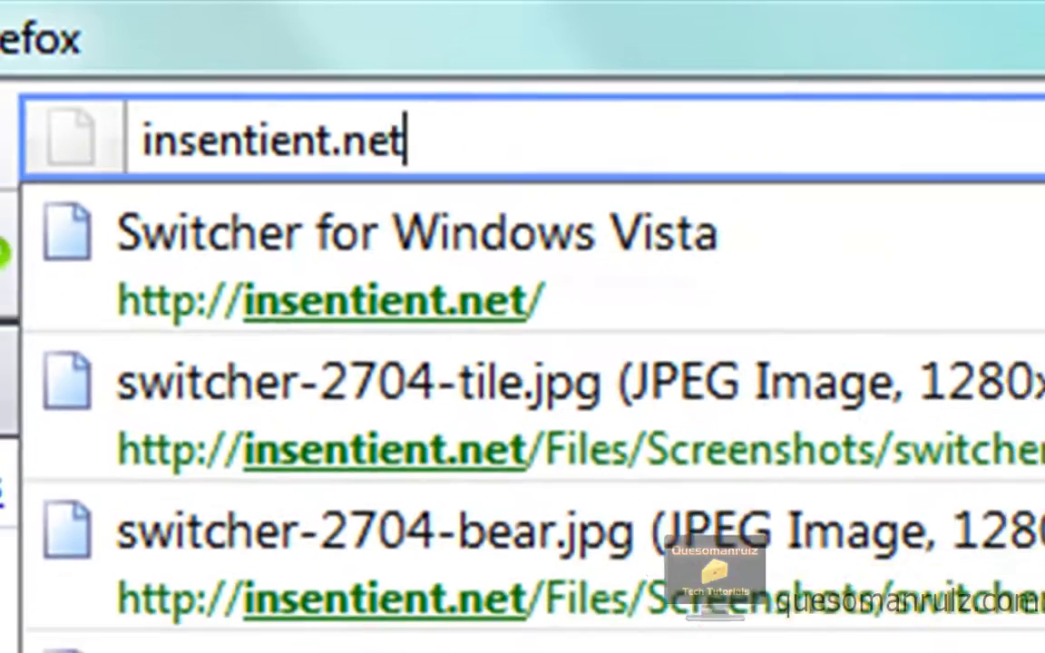
{"action": "key", "text": "Return"}
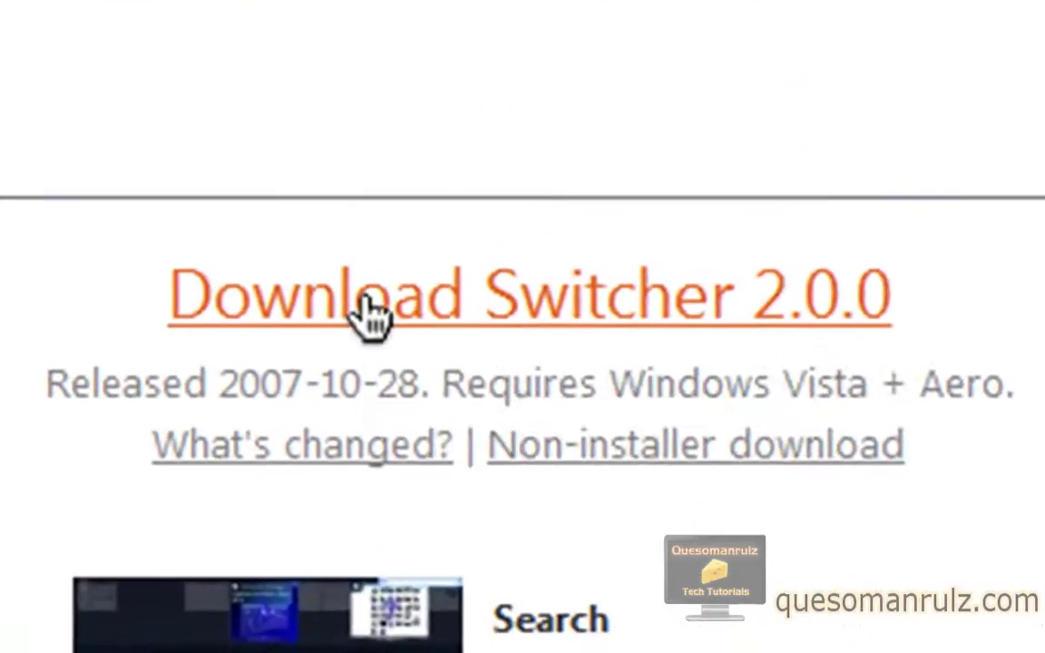
Start the Switcher 2.0.0 download with dTa OneClick, then cancel the prompt.
{"action": "left_click", "coordinate": [369, 304]}
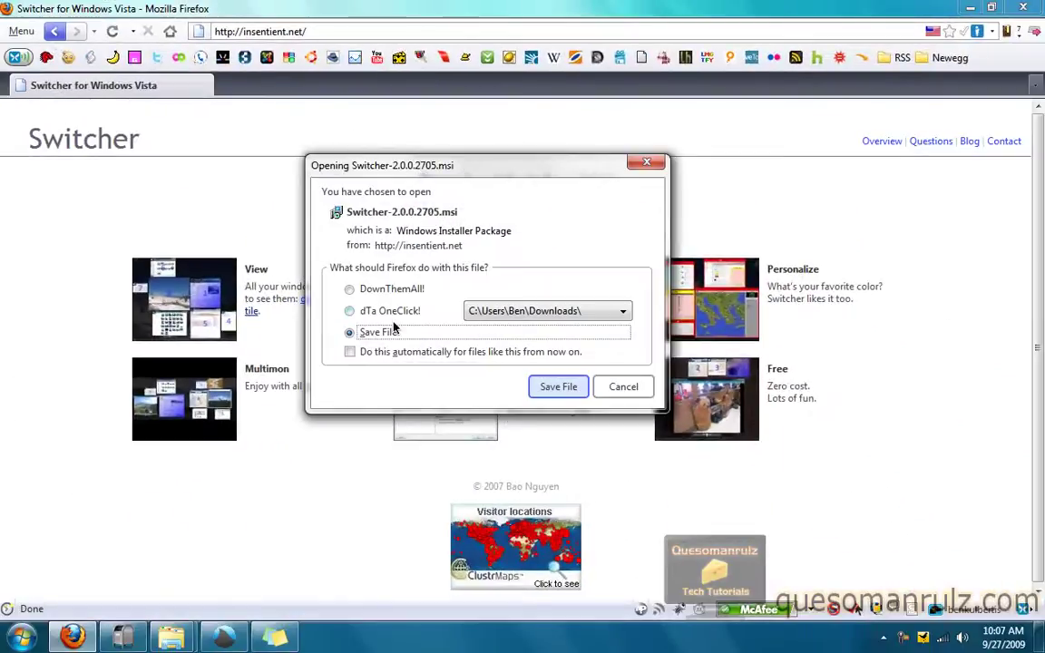
{"action": "left_click", "coordinate": [399, 311]}
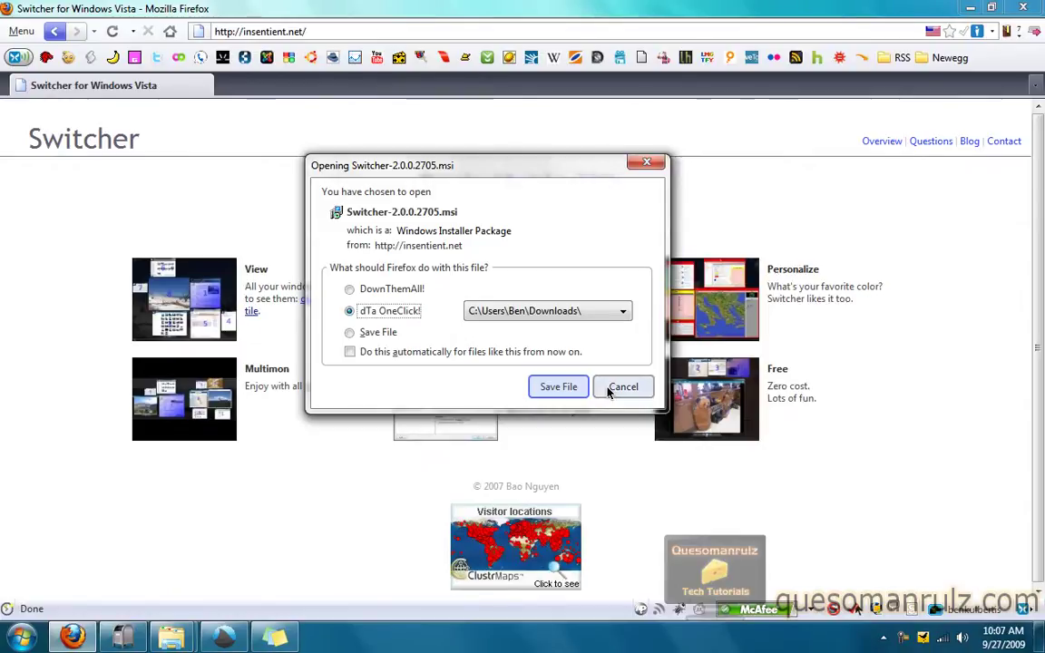
{"action": "left_click", "coordinate": [609, 391]}
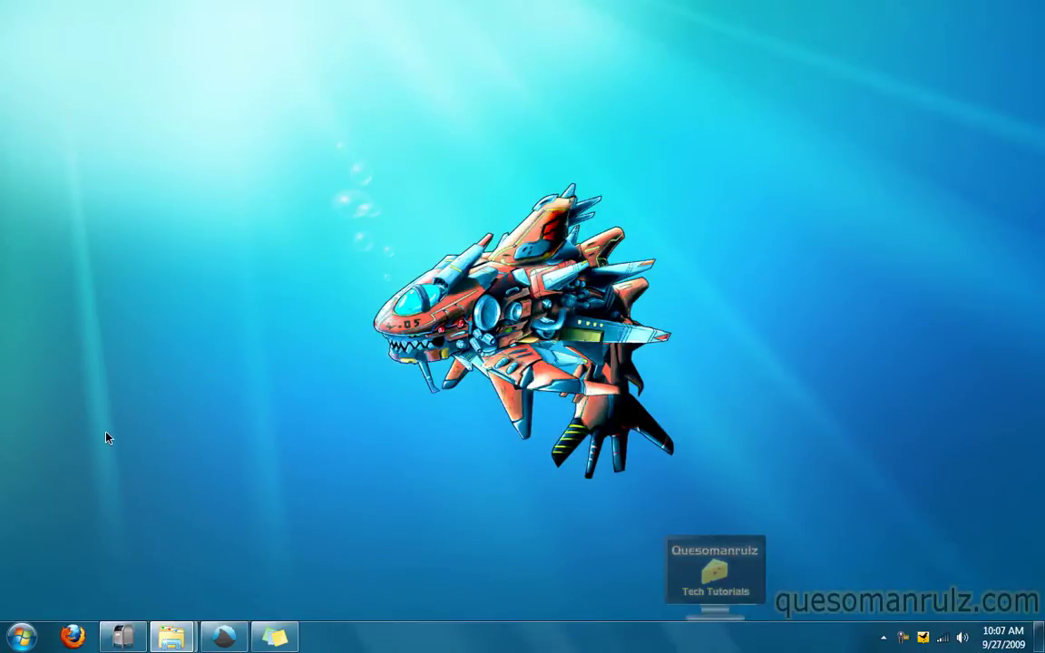
Search the Start menu for 'sw' and launch Switcher.
{"action": "left_click", "coordinate": [21, 636]}
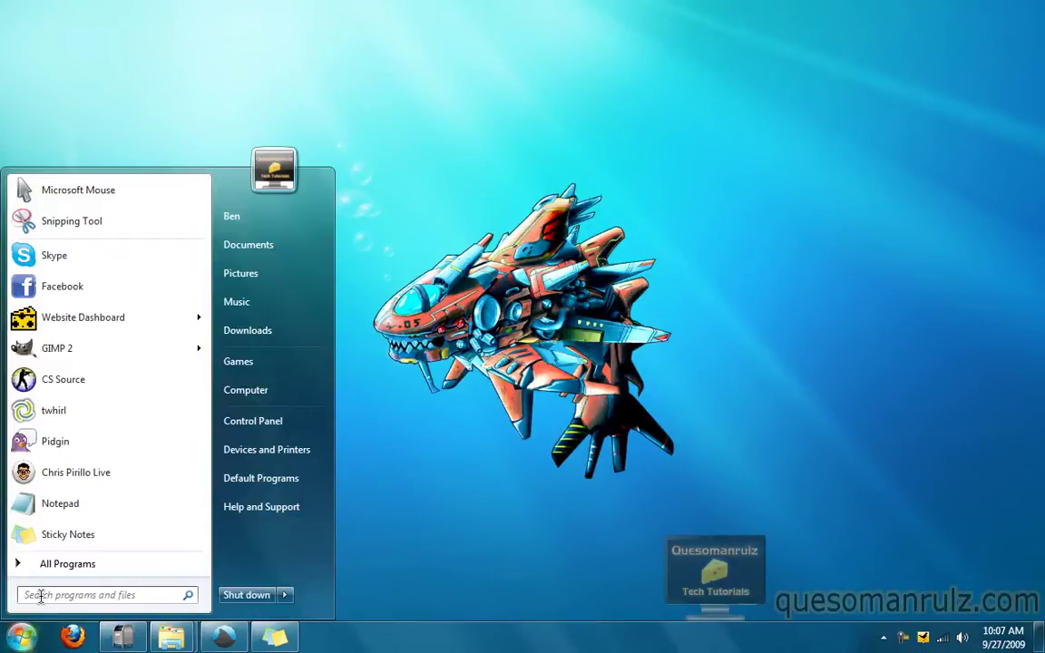
{"action": "type", "text": "sn"}
{"action": "key", "text": "BackSpace"}
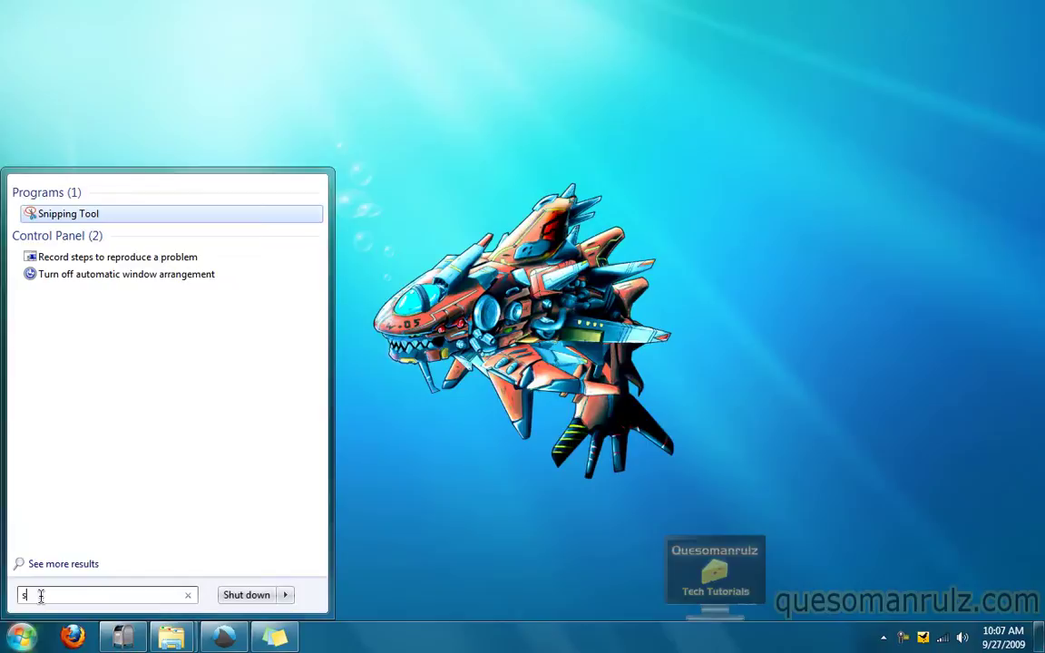
{"action": "type", "text": "w"}
{"action": "key", "text": "Return"}
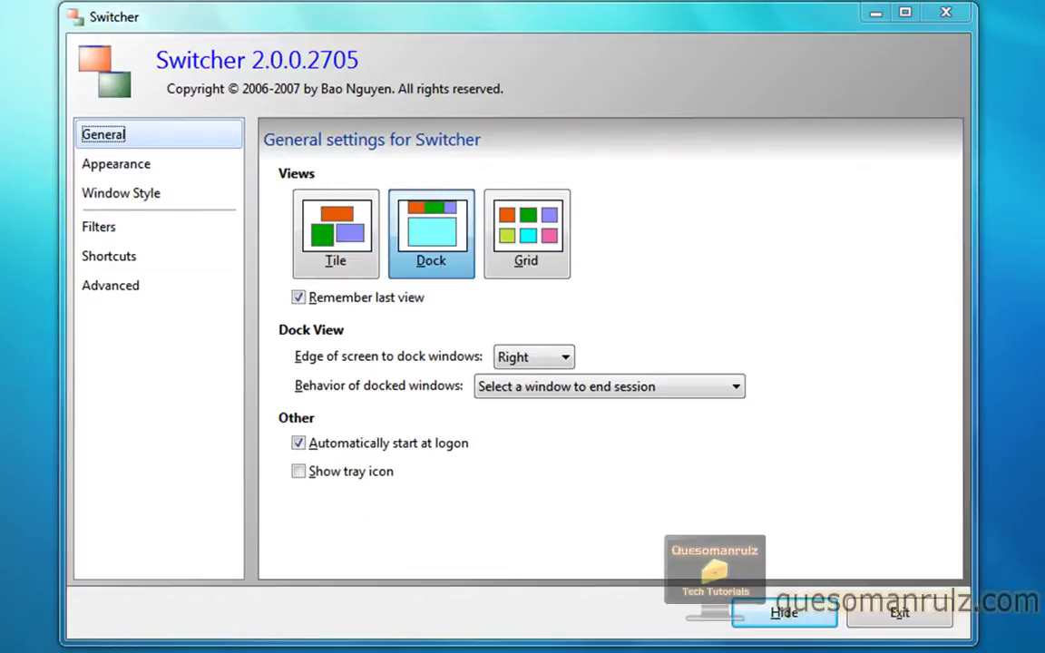
{"action": "key", "text": "super+grave"}
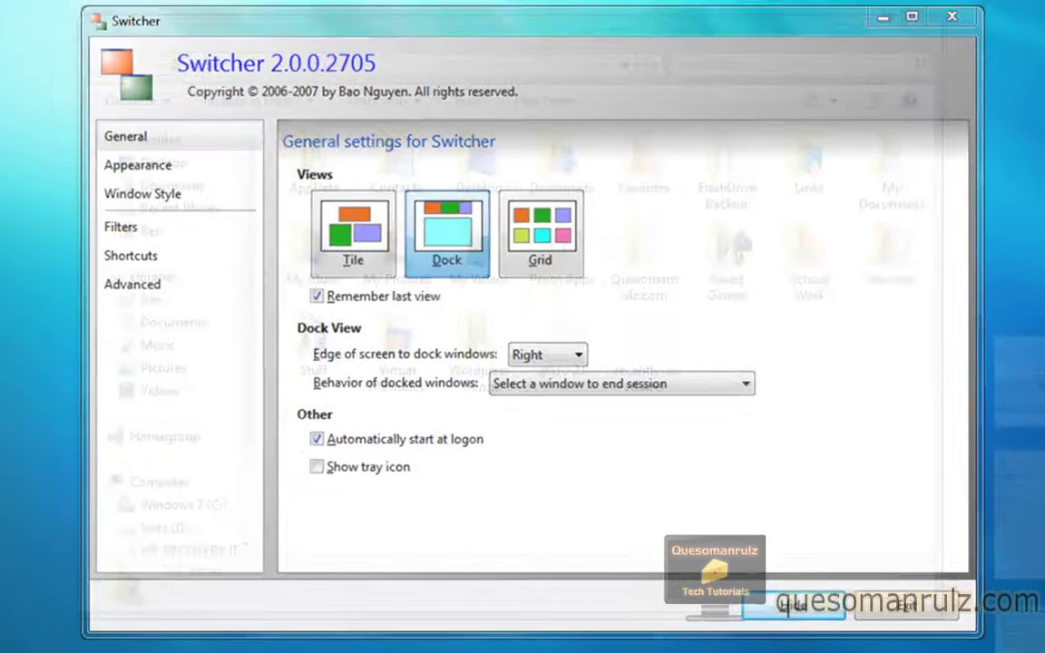
{"action": "key", "text": "Down"}
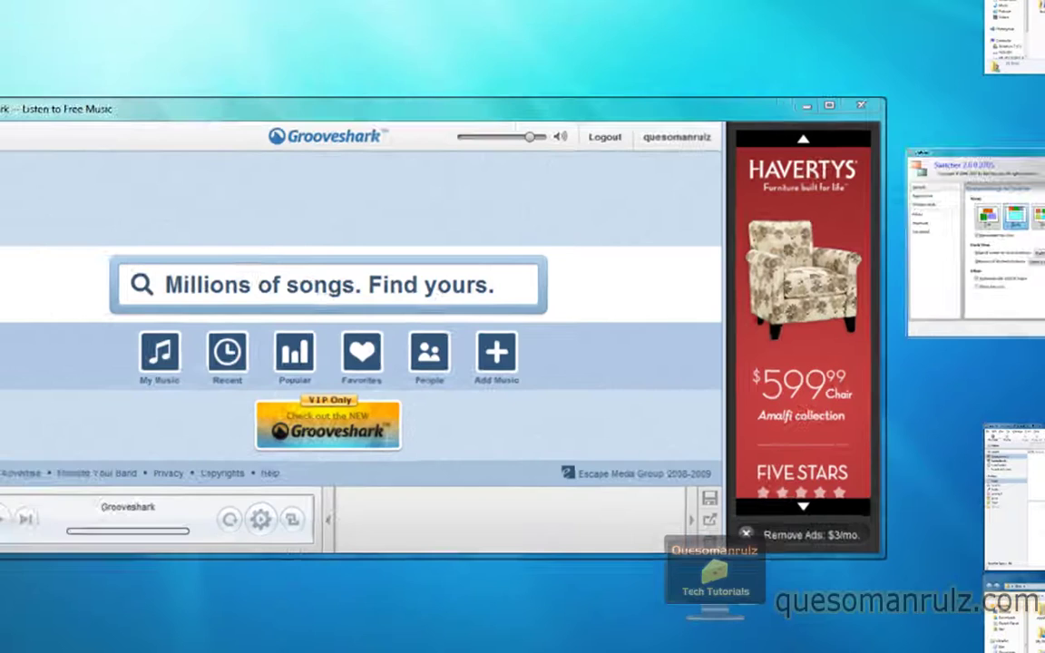
{"action": "key", "text": "Down"}
{"action": "key", "text": "Up"}
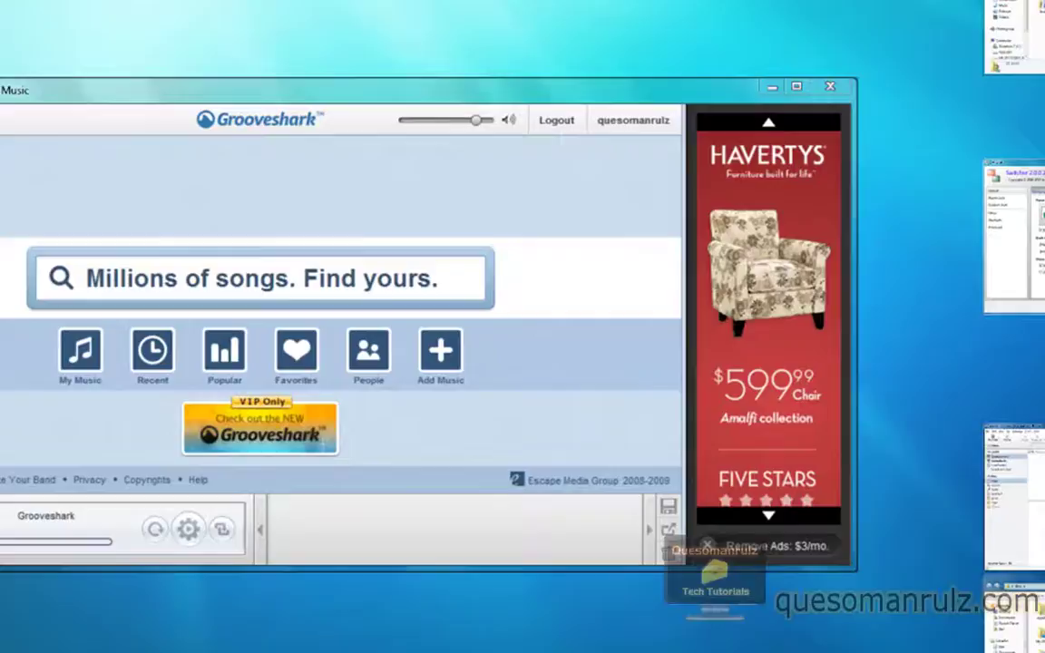
{"action": "key", "text": "Escape"}
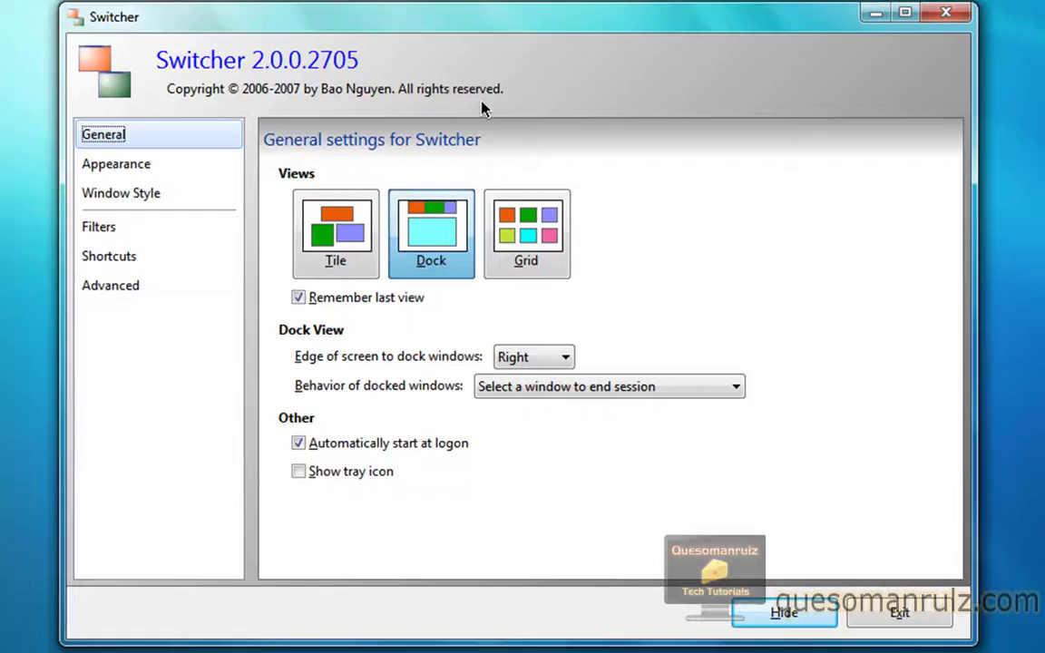
{"action": "left_click", "coordinate": [107, 166]}
{"action": "left_click", "coordinate": [133, 143]}
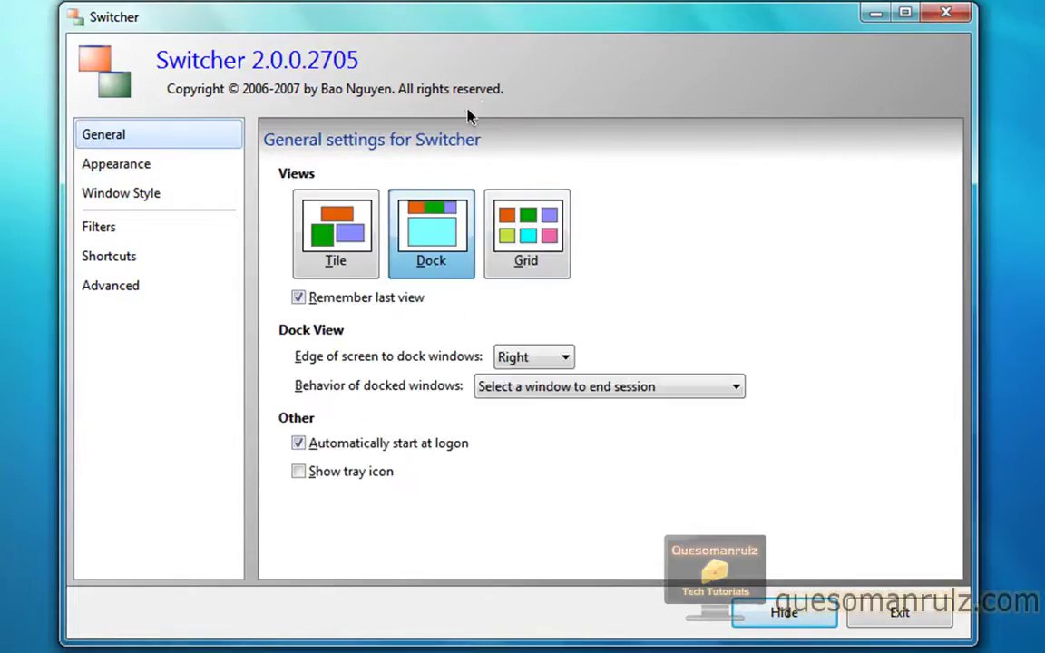
{"action": "left_click", "coordinate": [512, 249]}
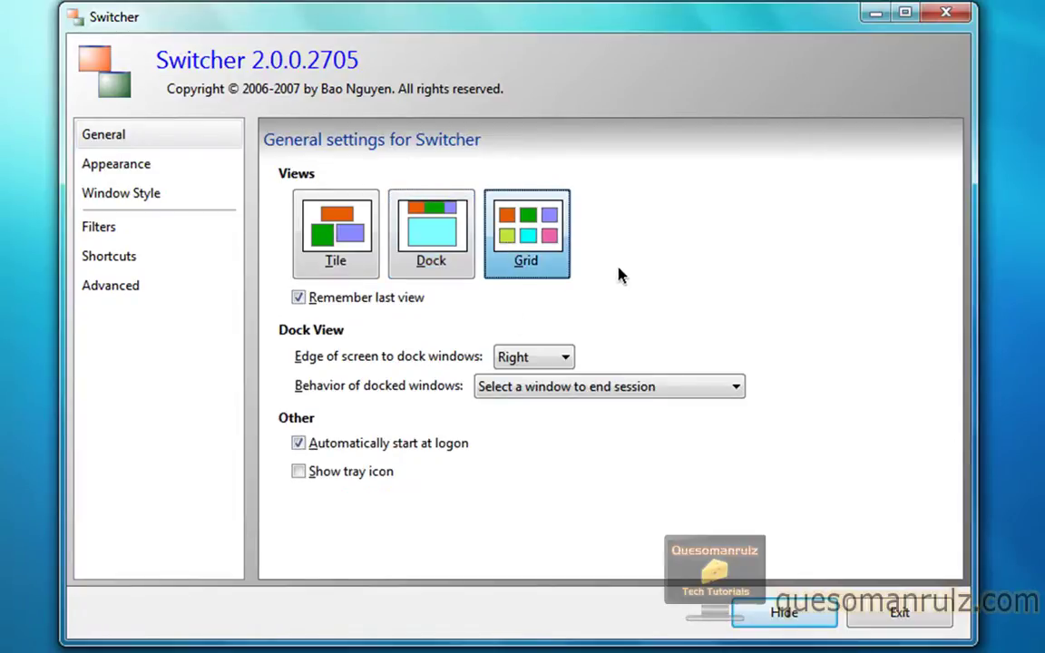
{"action": "key", "text": "super+grave"}
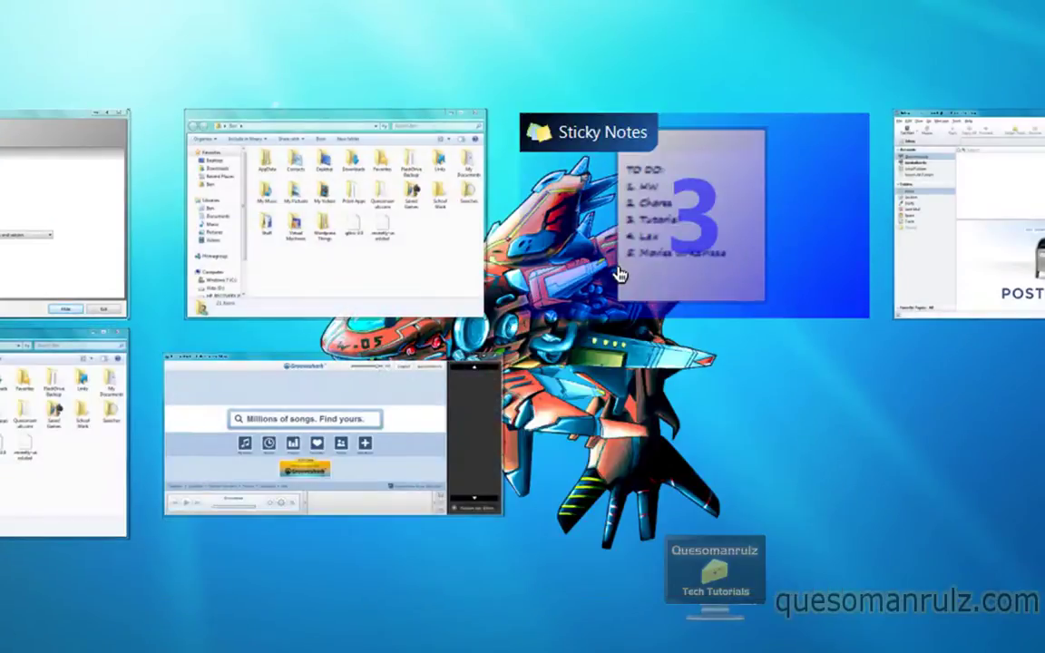
{"action": "key", "text": "Left"}
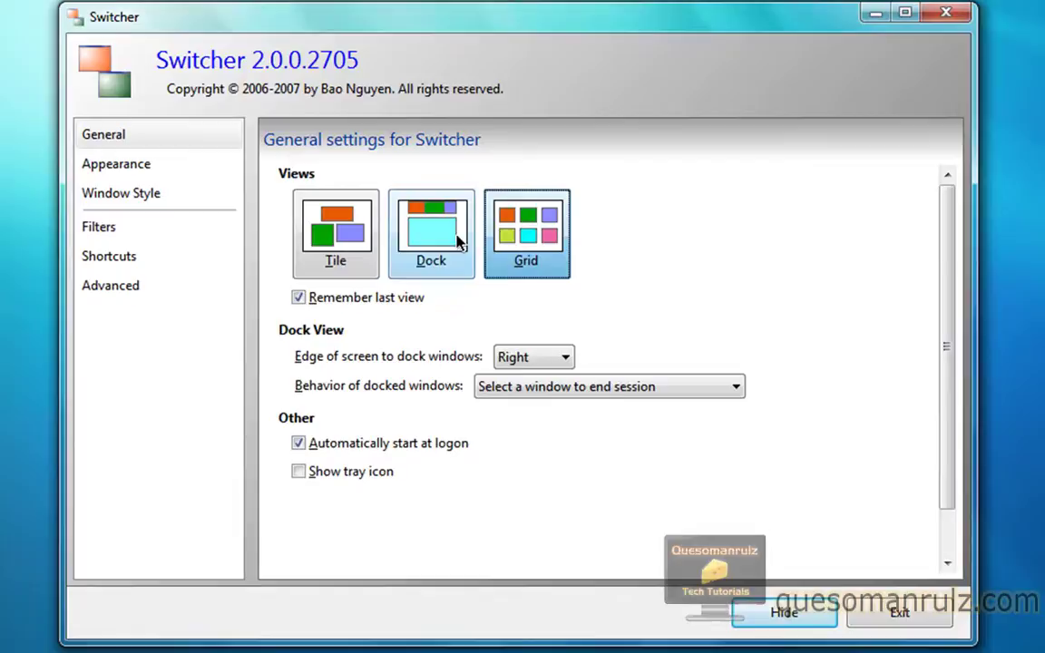
{"action": "left_click", "coordinate": [343, 231]}
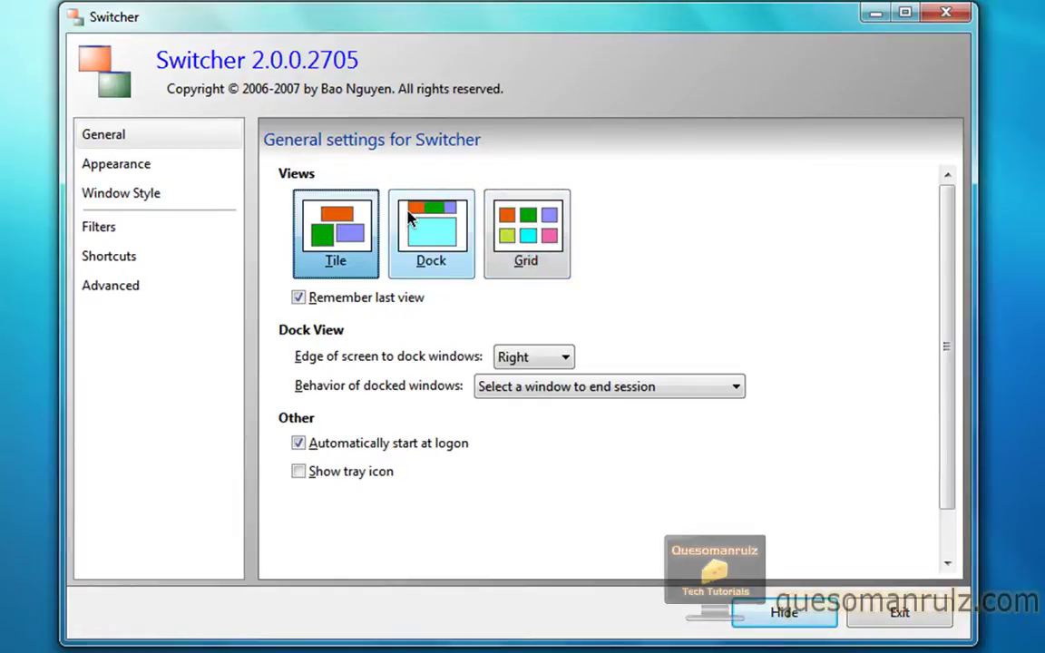
{"action": "key", "text": "super+grave"}
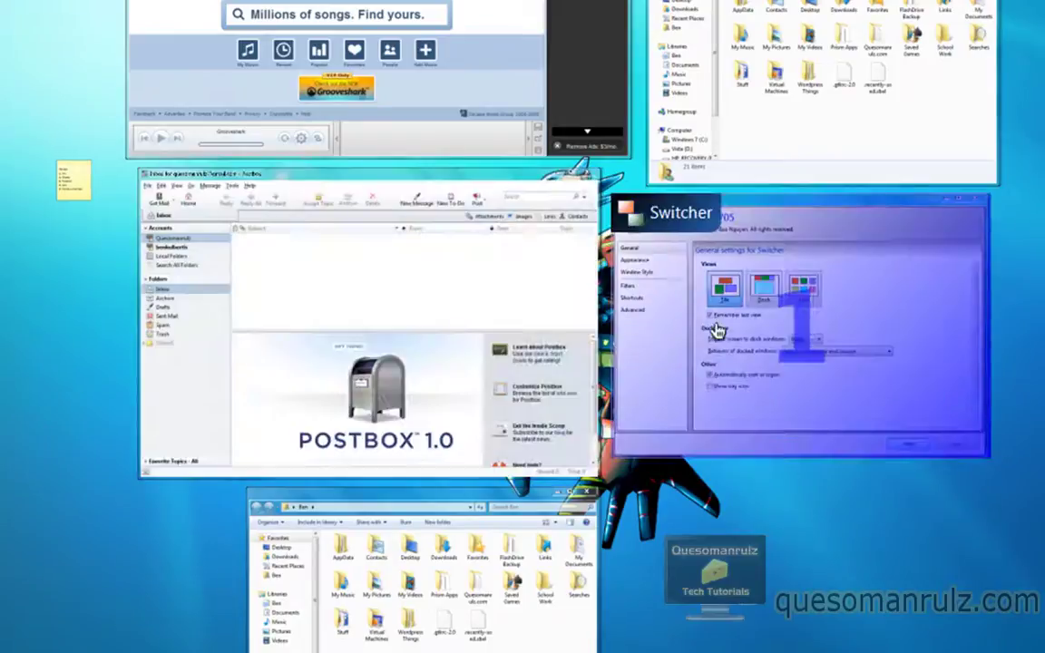
{"action": "left_click", "coordinate": [715, 331]}
{"action": "left_click", "coordinate": [406, 225]}
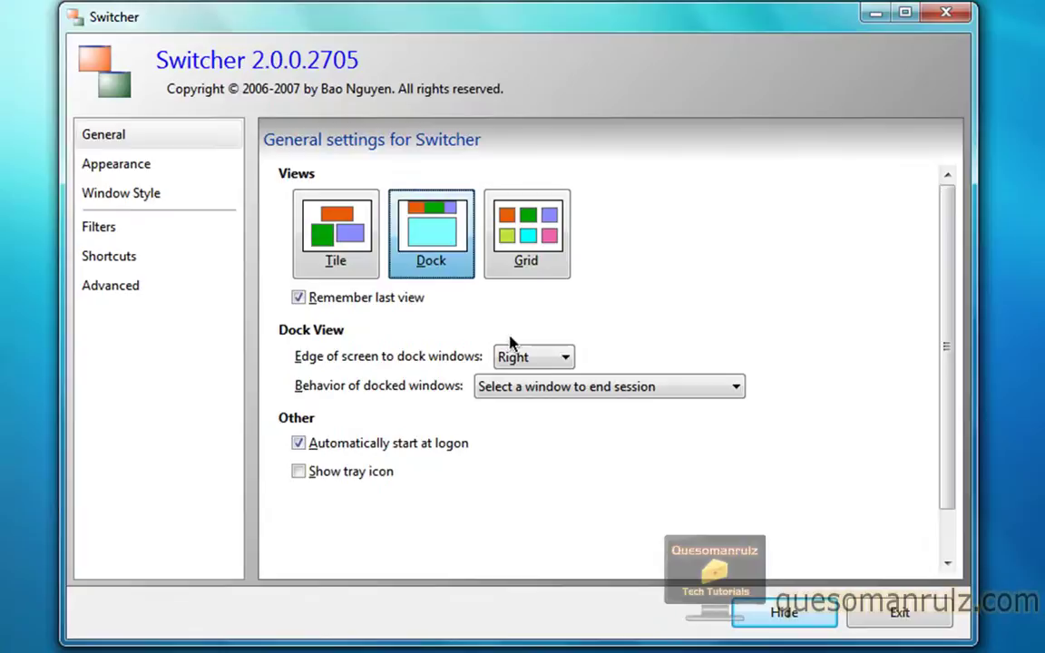
{"action": "left_click", "coordinate": [498, 357]}
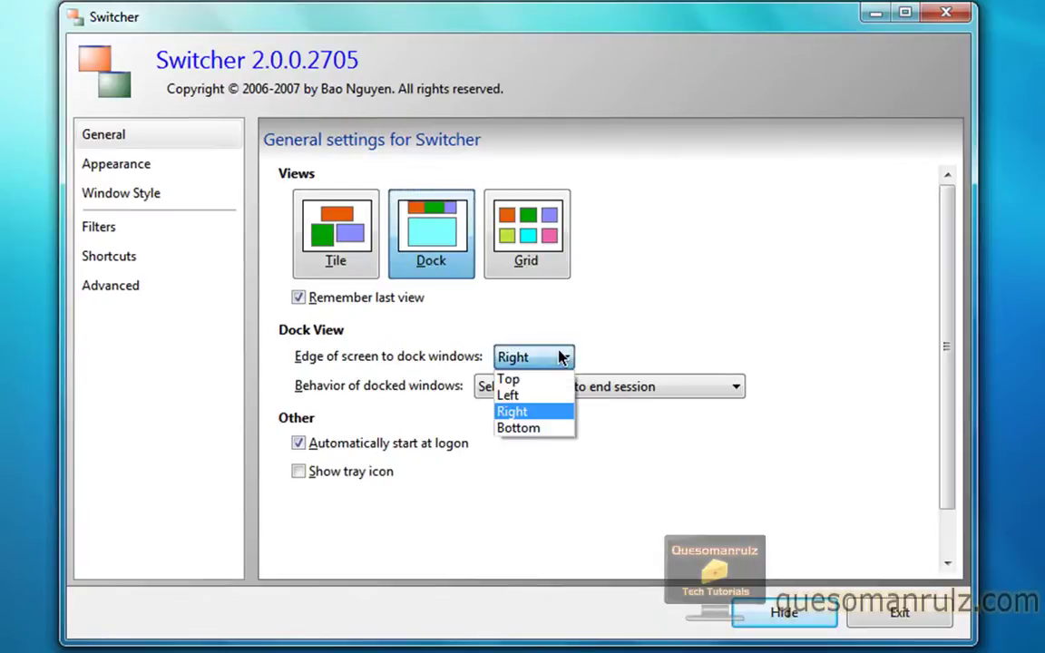
{"action": "left_click", "coordinate": [560, 356]}
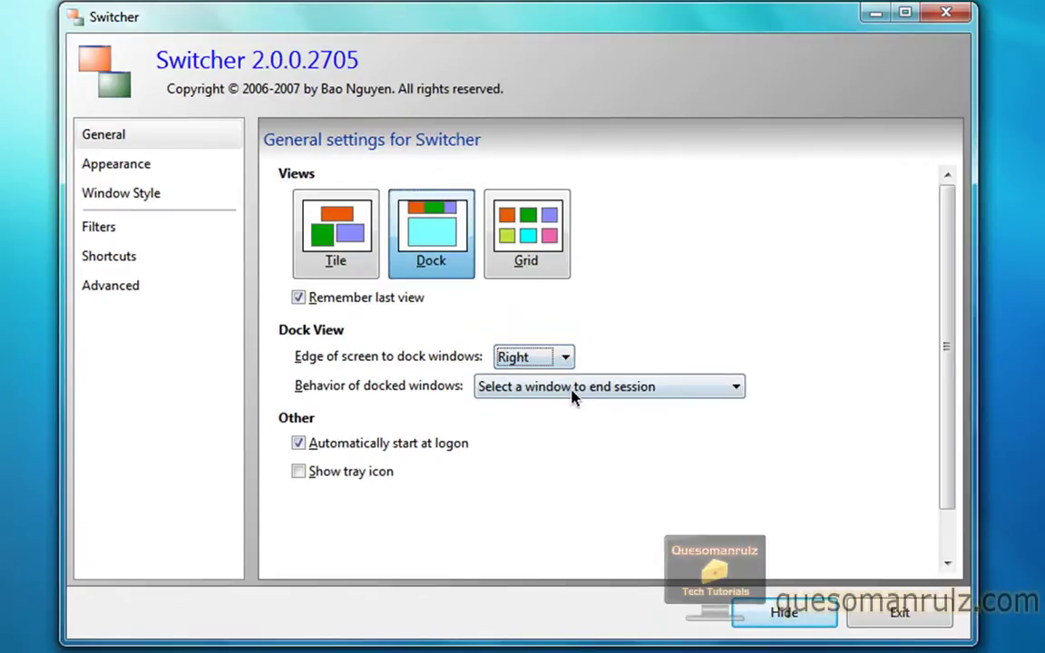
{"action": "left_click", "coordinate": [571, 390]}
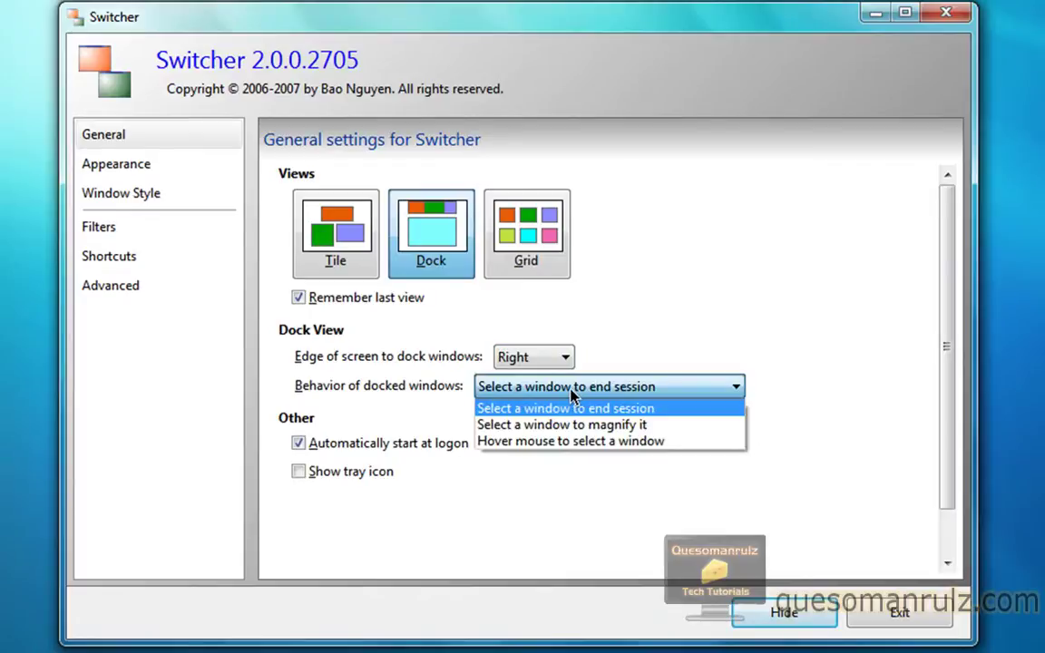
{"action": "left_click", "coordinate": [572, 390]}
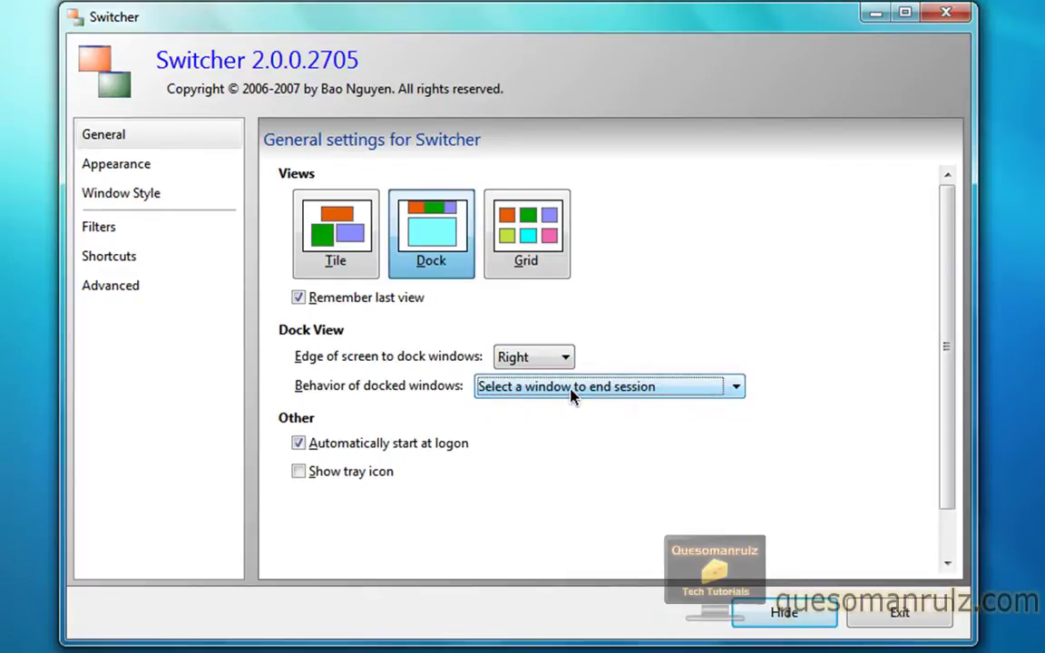
{"action": "left_click", "coordinate": [571, 395]}
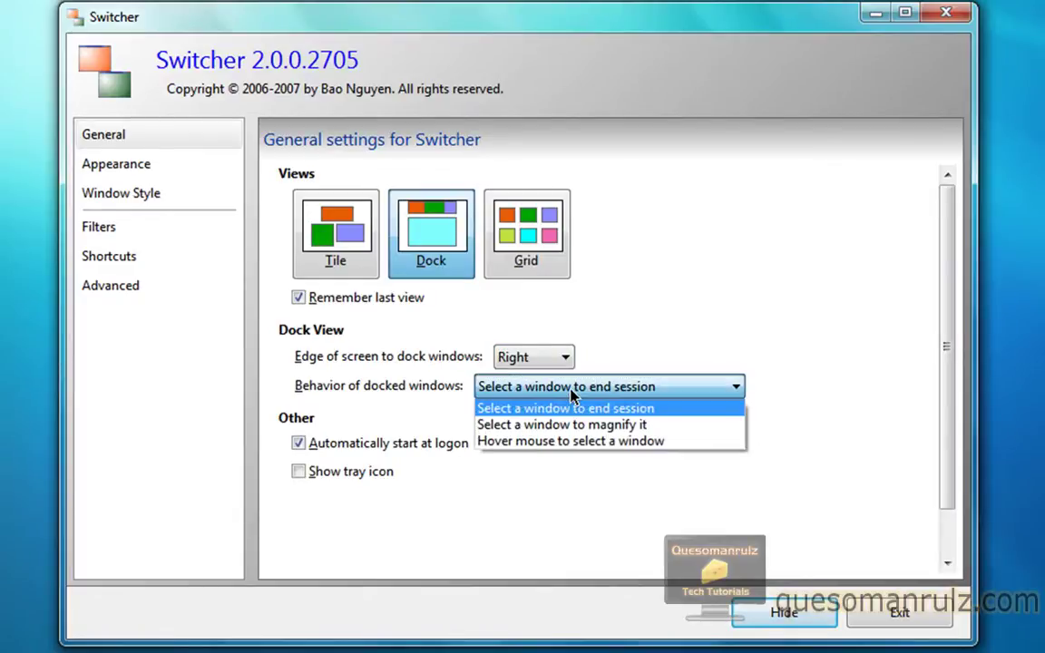
{"action": "left_click", "coordinate": [548, 386]}
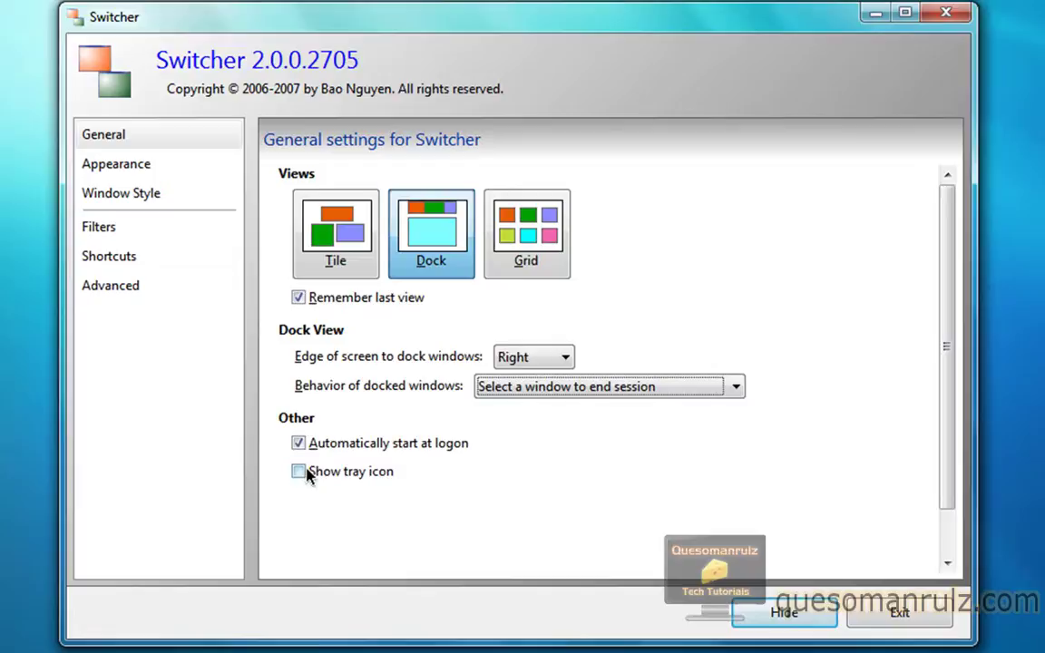
{"action": "left_click", "coordinate": [105, 166]}
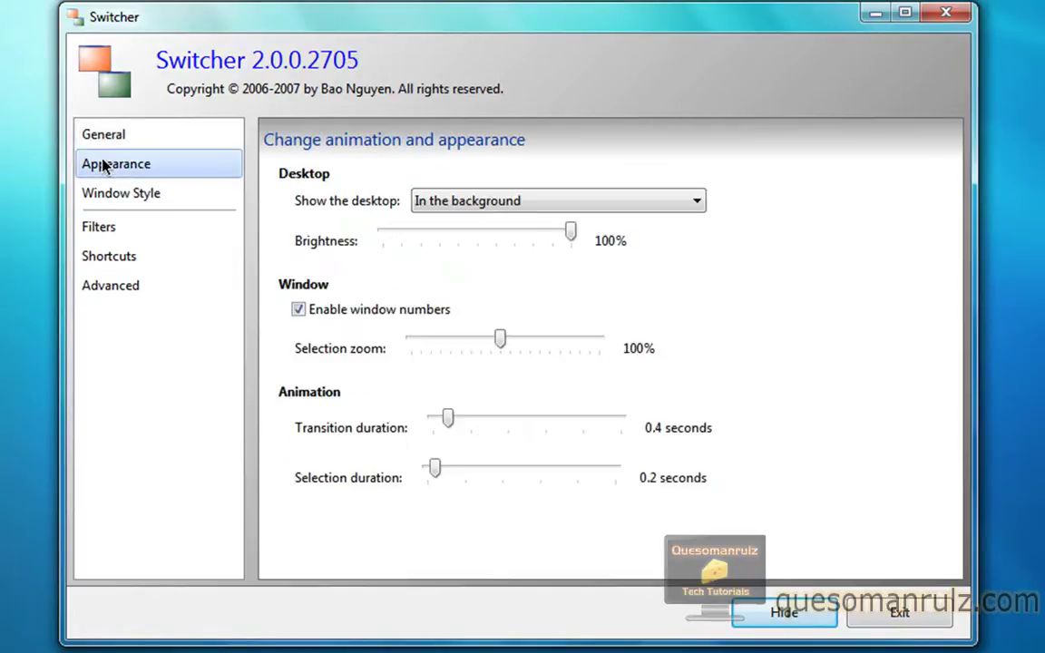
{"action": "left_click", "coordinate": [571, 201]}
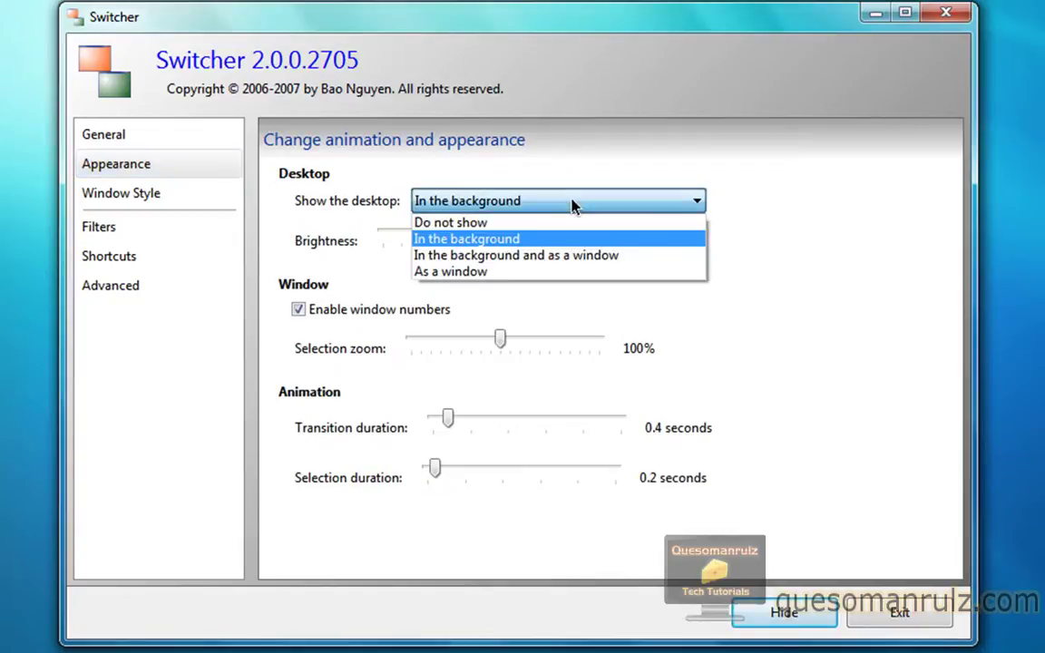
{"action": "left_click", "coordinate": [571, 203]}
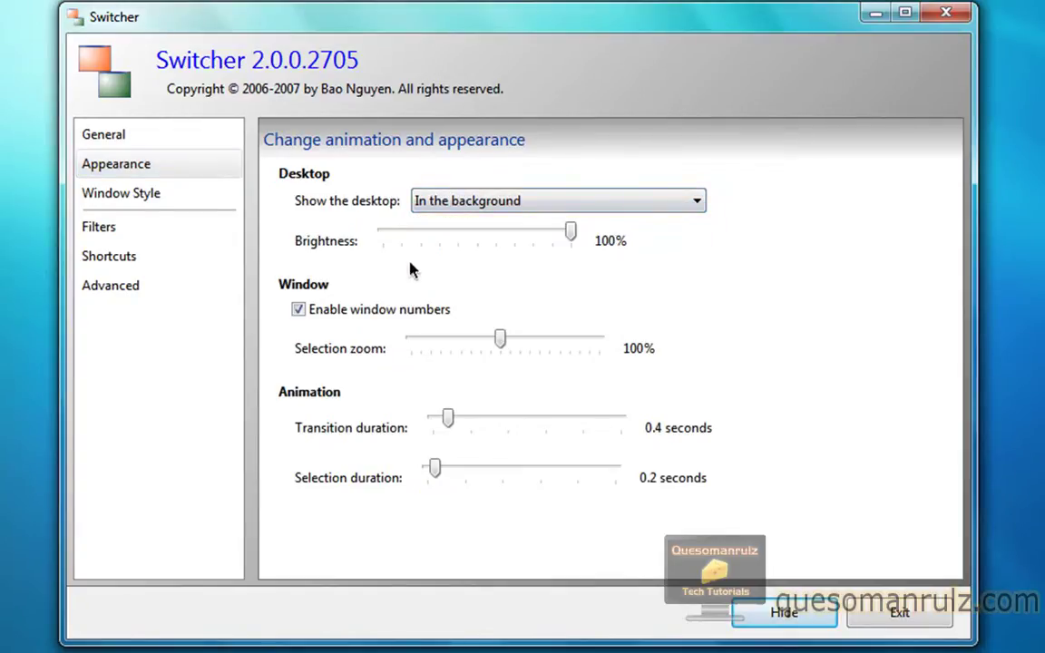
{"action": "left_click_drag", "start_coordinate": [568, 234], "coordinate": [618, 249]}
{"action": "key", "text": "super+grave"}
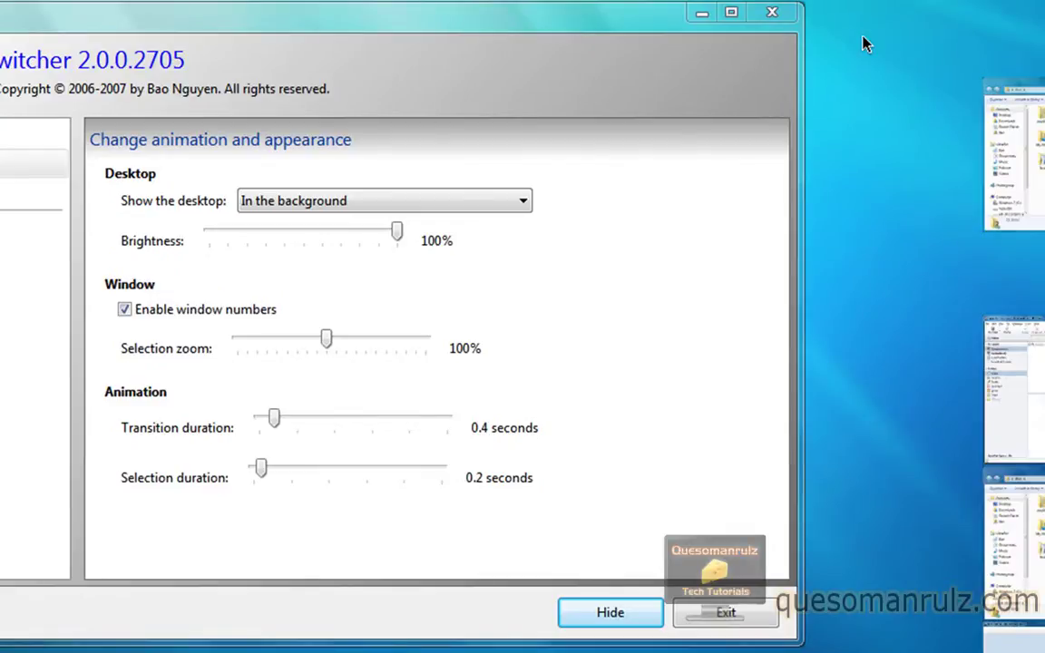
{"action": "left_click", "coordinate": [683, 122]}
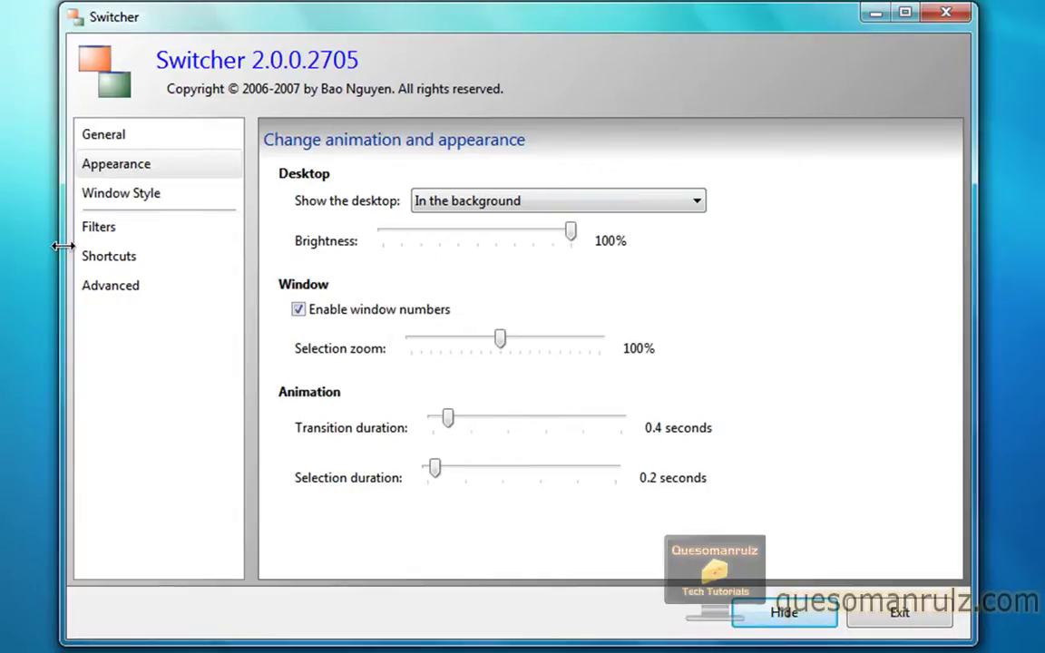
Scroll through the Window Style options, then switch to the Filters page.
{"action": "left_click", "coordinate": [122, 202]}
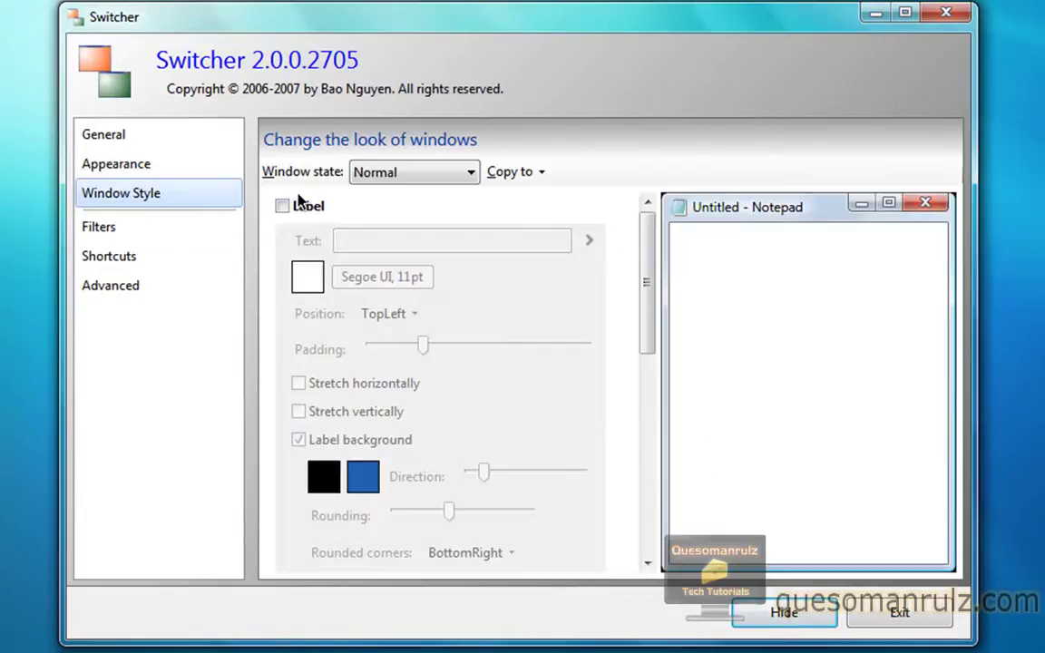
{"action": "left_click_drag", "start_coordinate": [648, 272], "coordinate": [639, 207]}
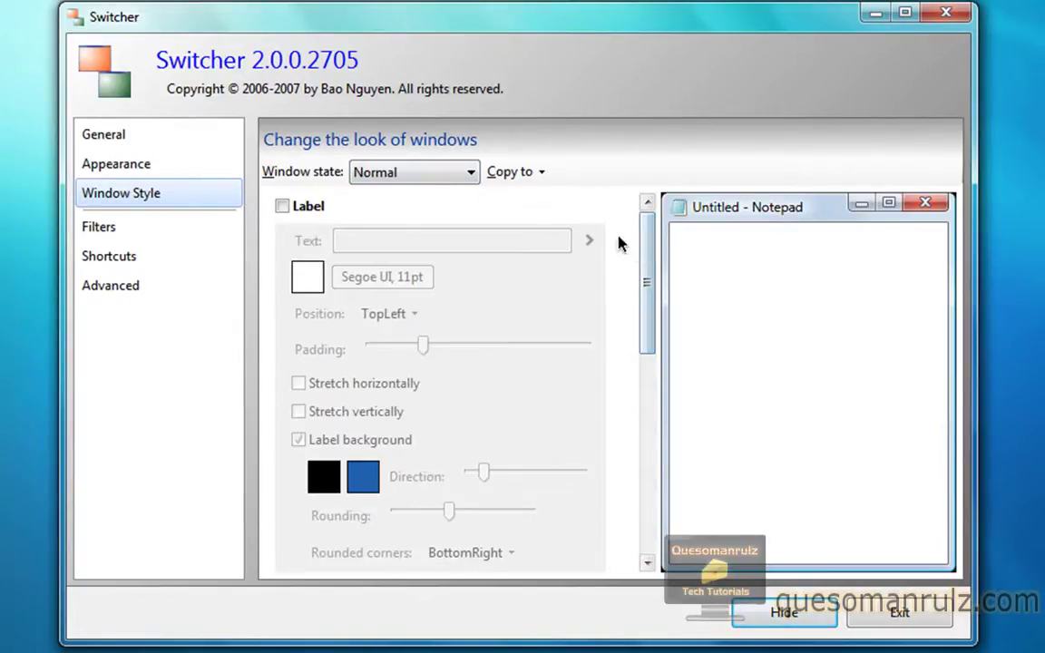
{"action": "left_click_drag", "start_coordinate": [648, 280], "coordinate": [362, 156]}
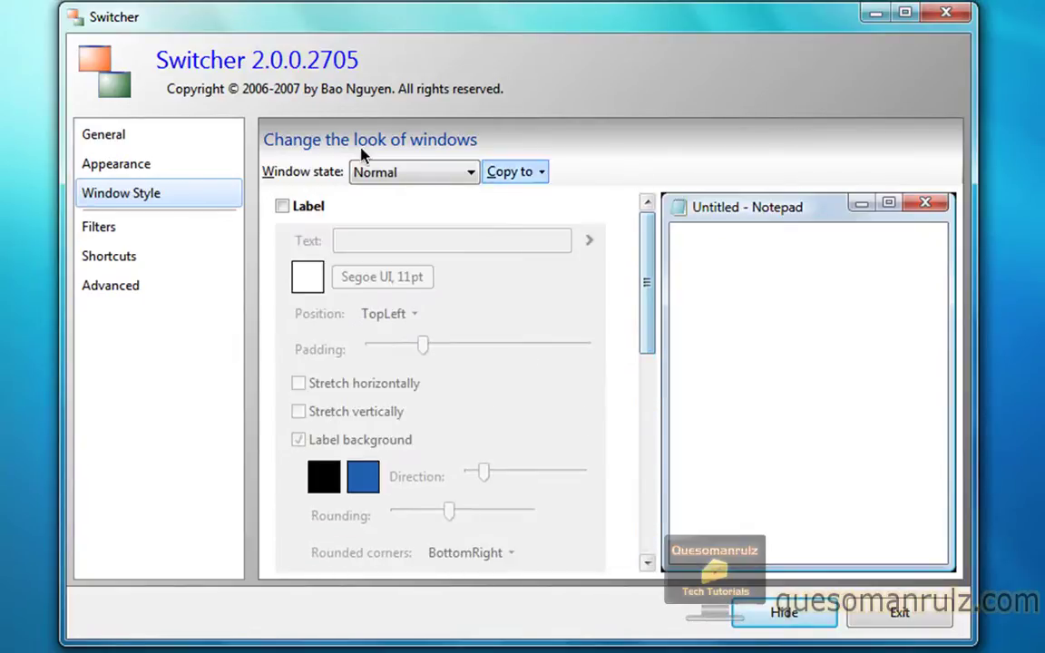
{"action": "left_click", "coordinate": [125, 243]}
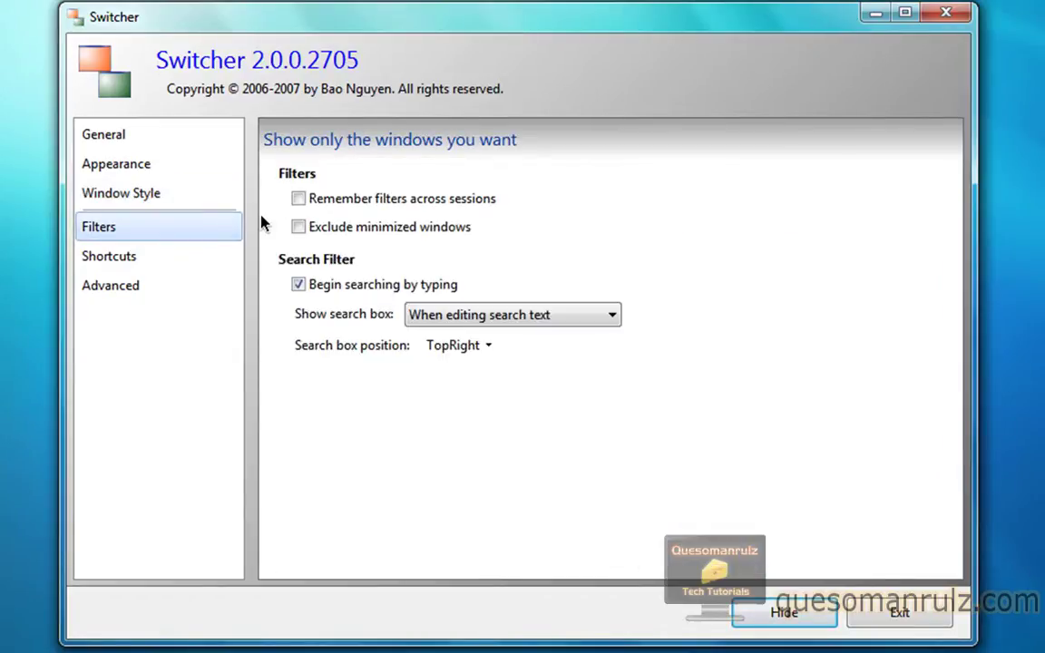
Change the Begin Session keyboard shortcut from Ctrl + Tab to LWin + Tab.
{"action": "left_click", "coordinate": [102, 257]}
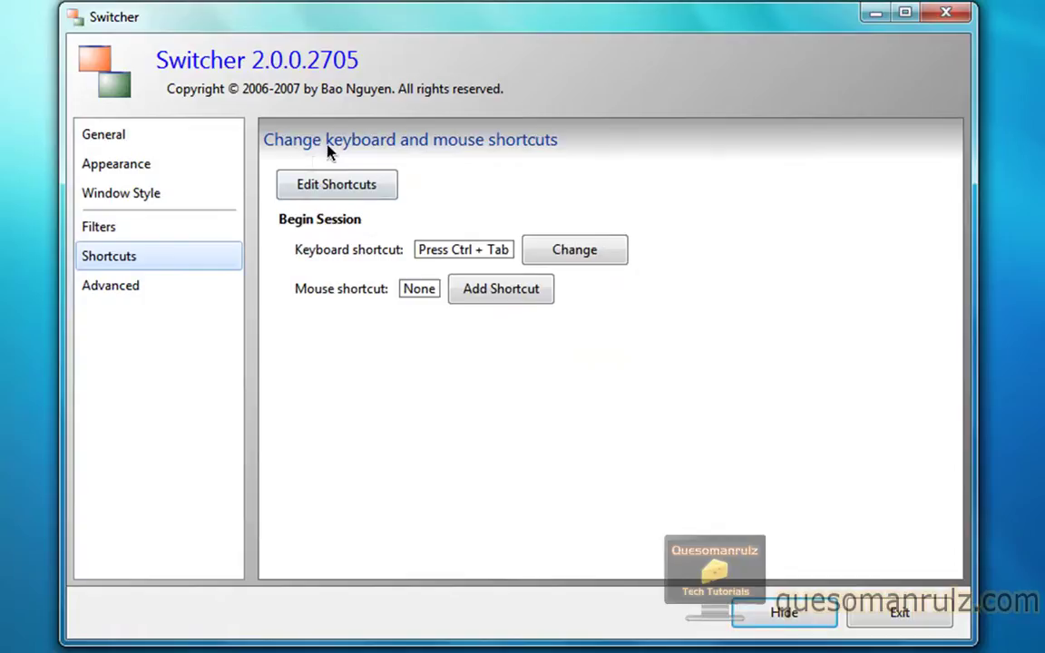
{"action": "left_click", "coordinate": [585, 252]}
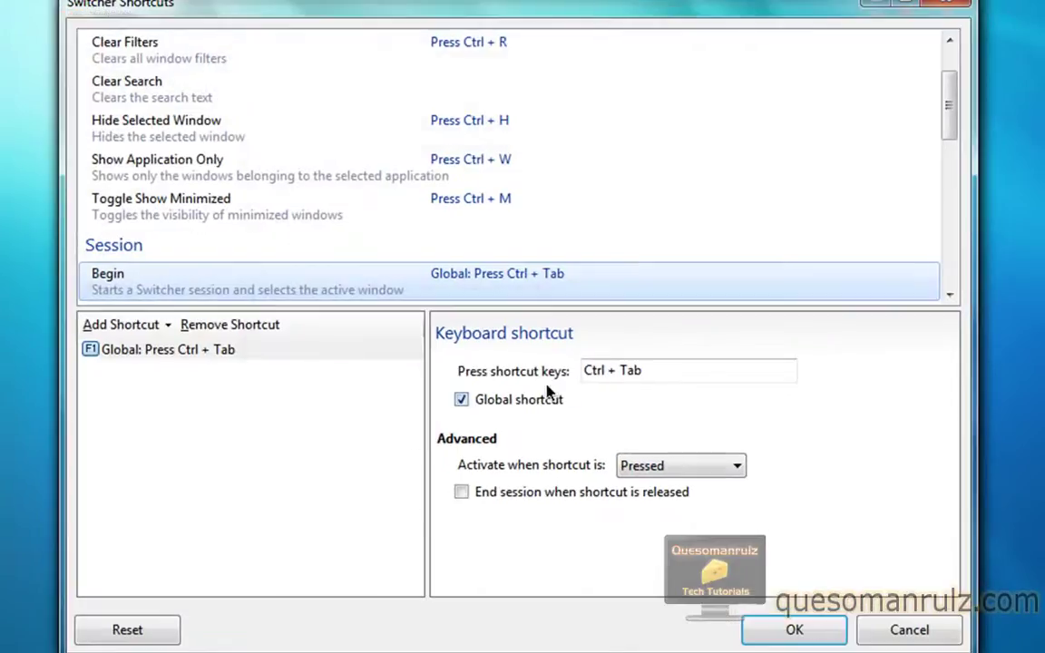
{"action": "left_click", "coordinate": [648, 372]}
{"action": "key", "text": "super"}
{"action": "key", "text": "super+Tab"}
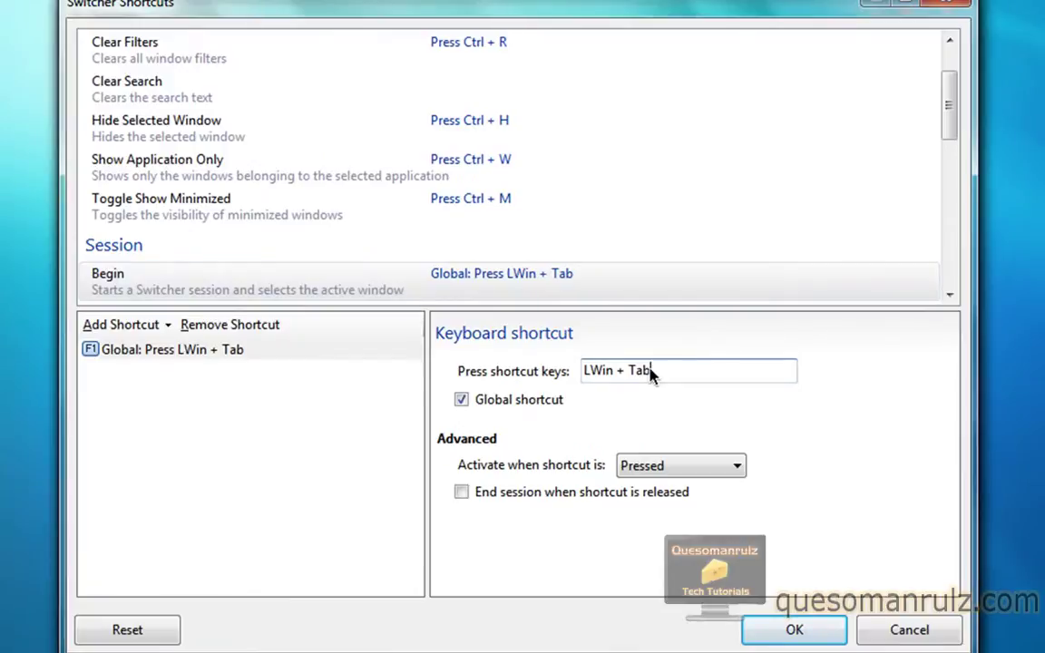
{"action": "left_click", "coordinate": [774, 632]}
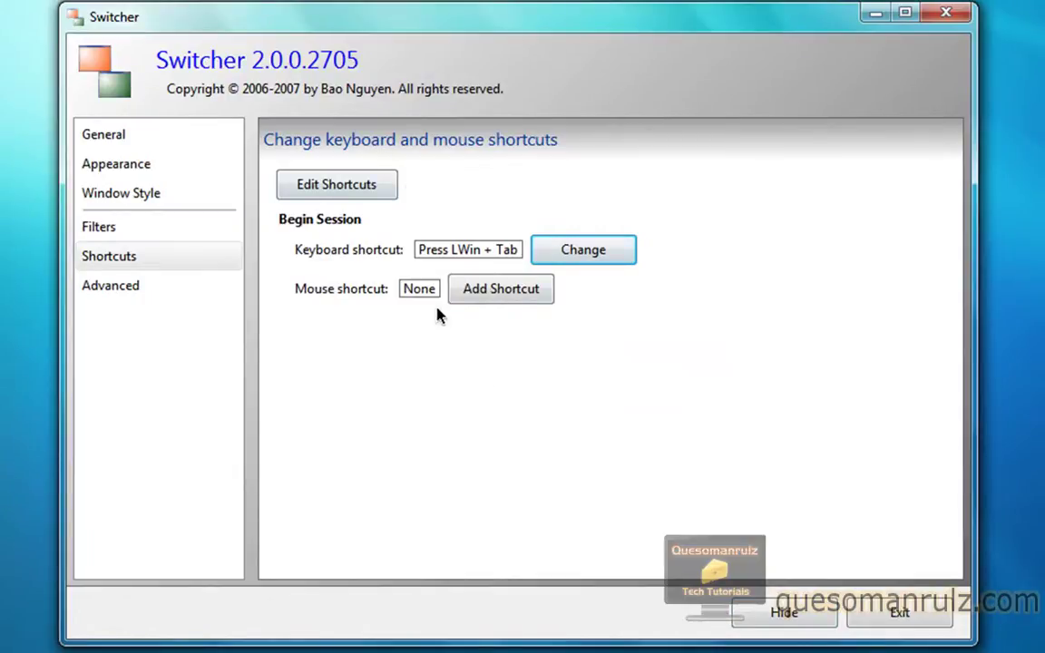
Add a top-left corner mouse trigger for beginning a session and test it.
{"action": "left_click", "coordinate": [499, 299]}
{"action": "left_click", "coordinate": [788, 633]}
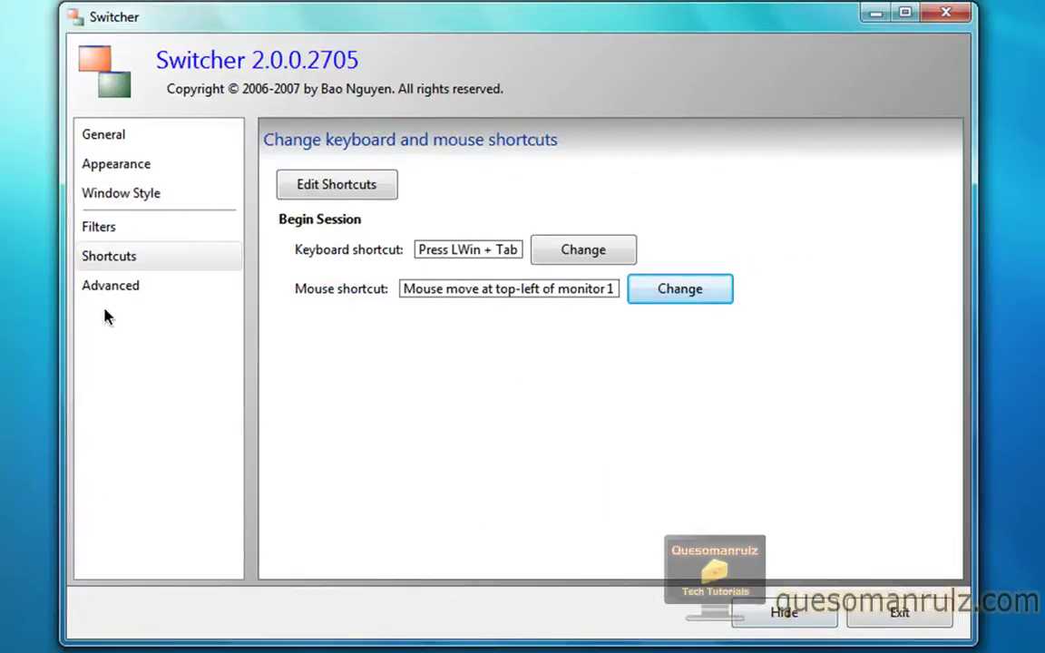
{"action": "mouse_move", "coordinate": [0, 0]}
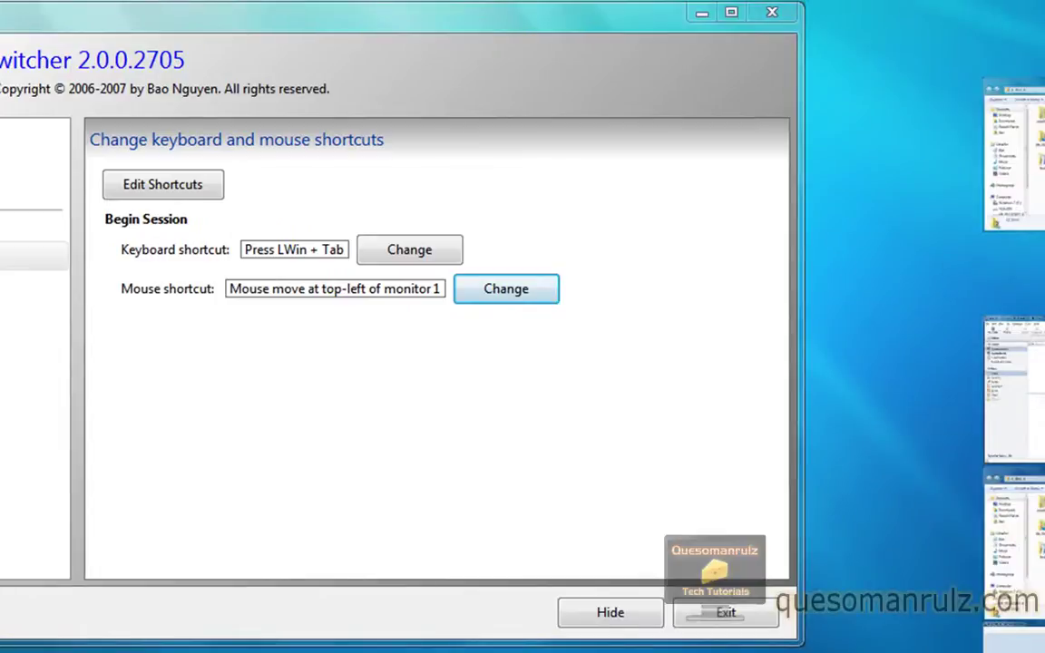
{"action": "left_click", "coordinate": [539, 129]}
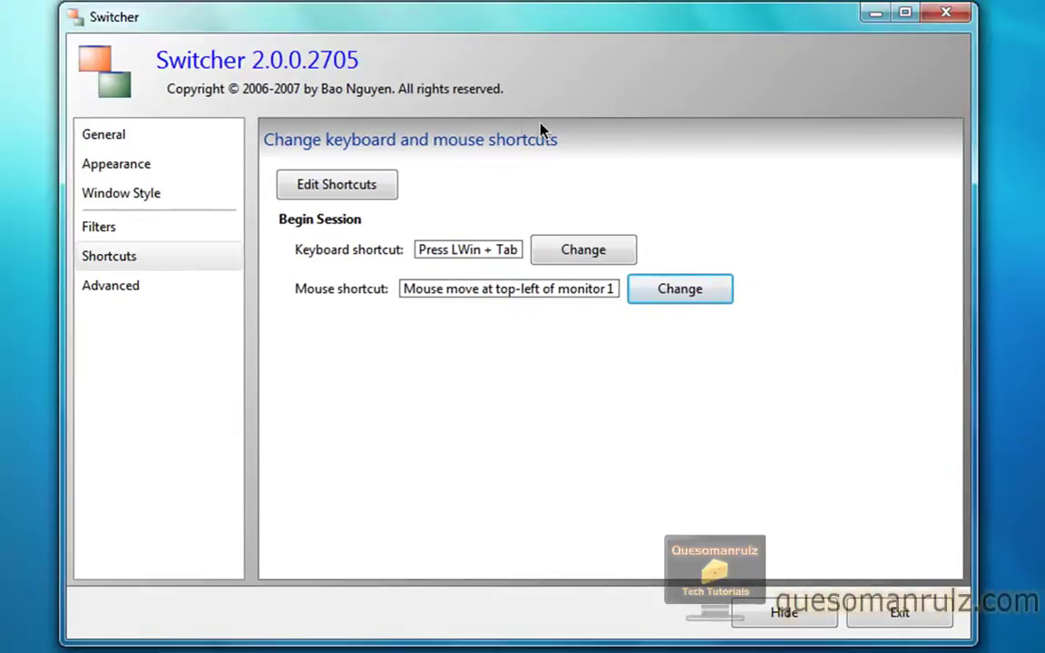
Remove the top-left corner mouse shortcut, leaving None, and view the Advanced settings.
{"action": "left_click", "coordinate": [674, 295]}
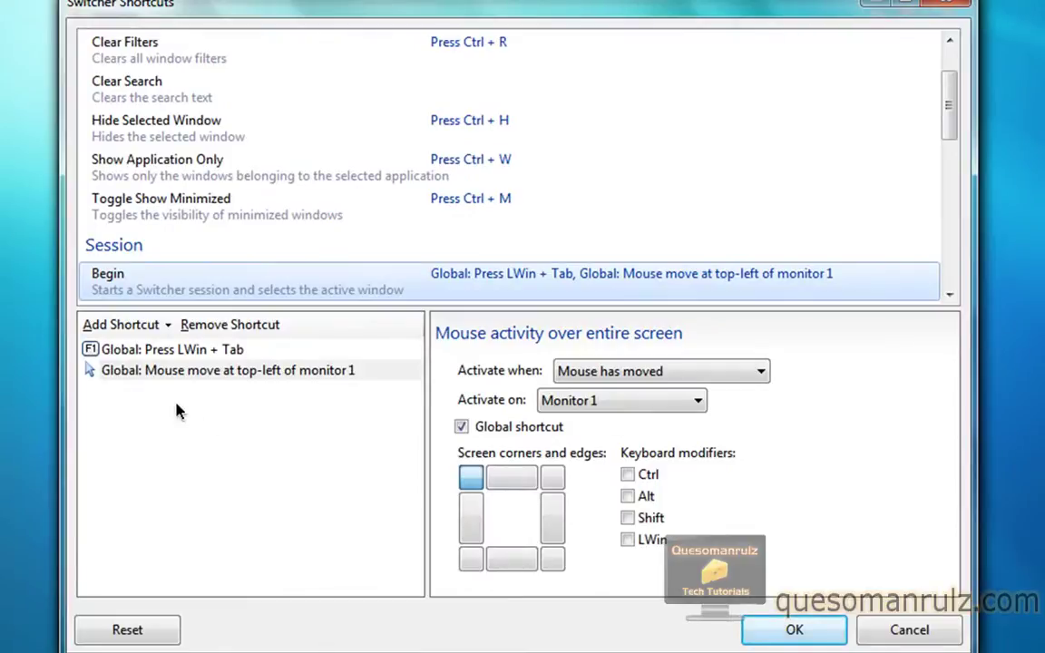
{"action": "left_click", "coordinate": [190, 372]}
{"action": "left_click", "coordinate": [240, 328]}
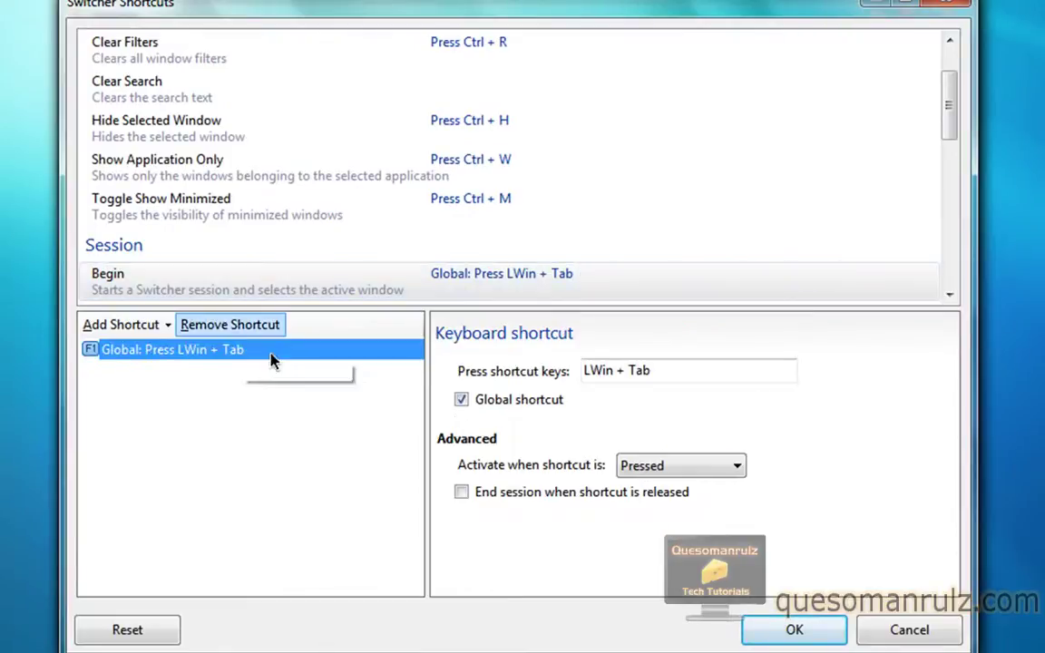
{"action": "left_click", "coordinate": [795, 629]}
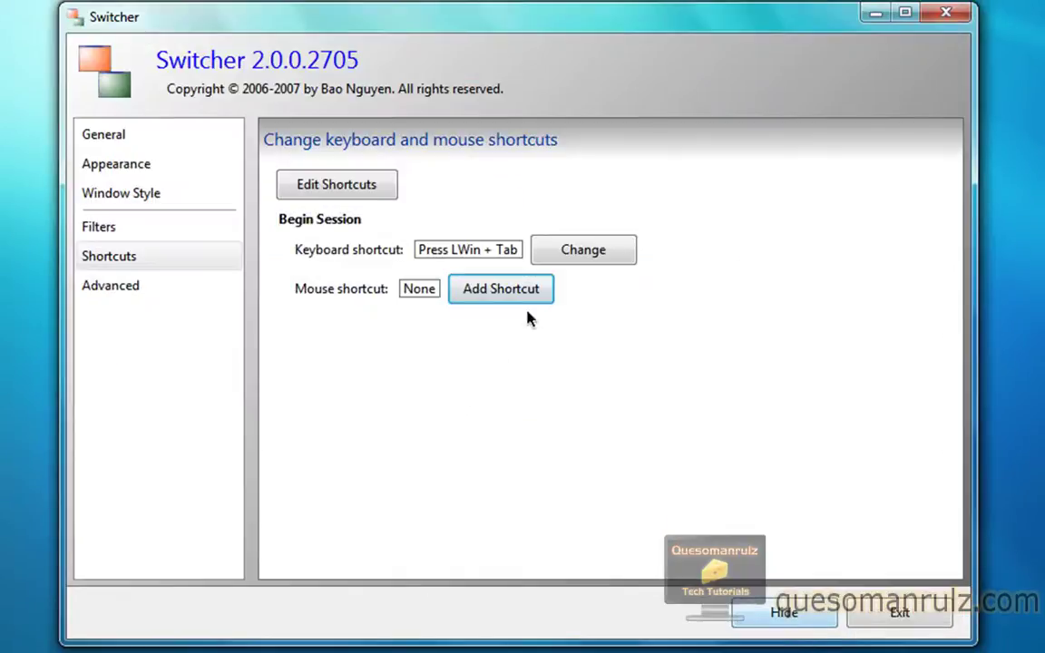
{"action": "left_click", "coordinate": [134, 290]}
{"action": "left_click_drag", "start_coordinate": [953, 229], "coordinate": [954, 455]}
Cycle the right-side dock past Postbox, ending with the home-folder Explorer window in front.
{"action": "scroll", "coordinate": [954, 354], "scroll_direction": "up", "scroll_amount": 10}
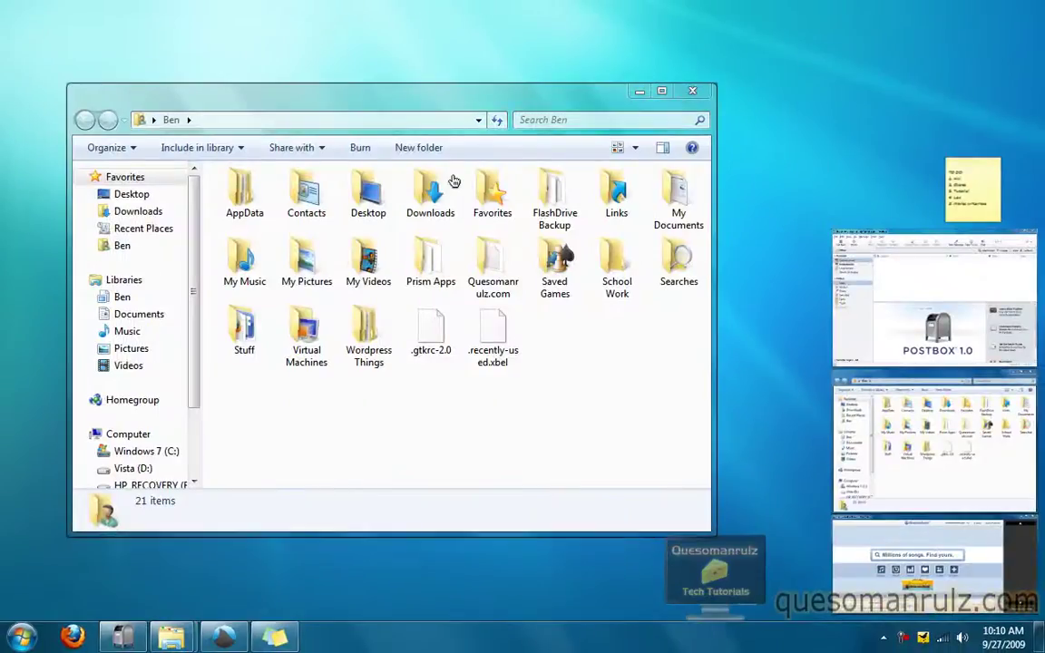
{"action": "scroll", "coordinate": [454, 182], "scroll_direction": "down", "scroll_amount": 2}
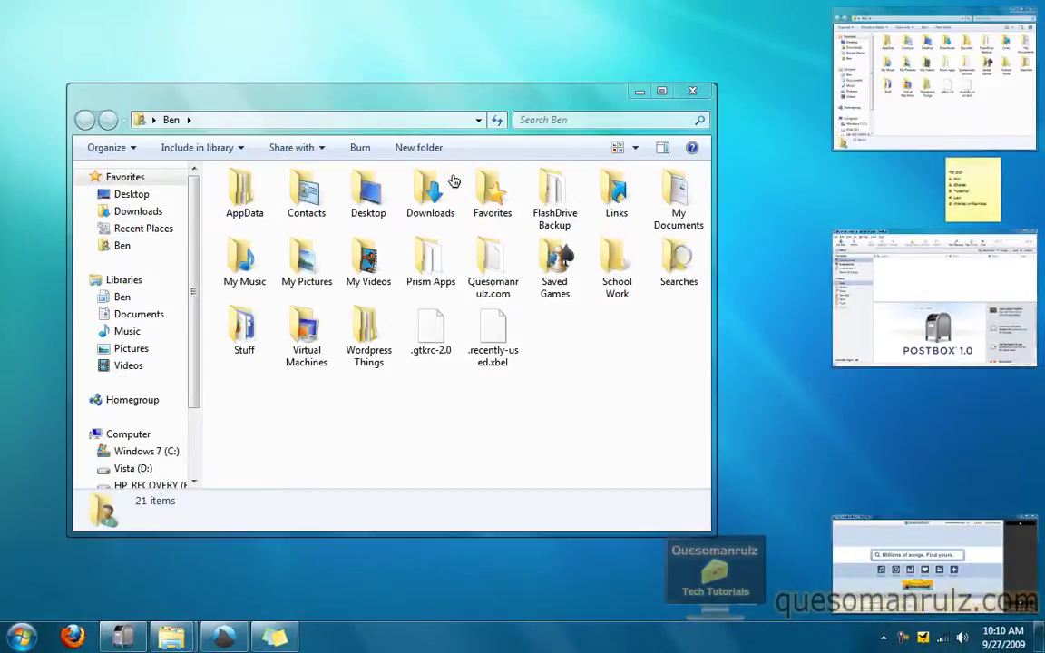
{"action": "scroll", "coordinate": [453, 181], "scroll_direction": "down", "scroll_amount": 2}
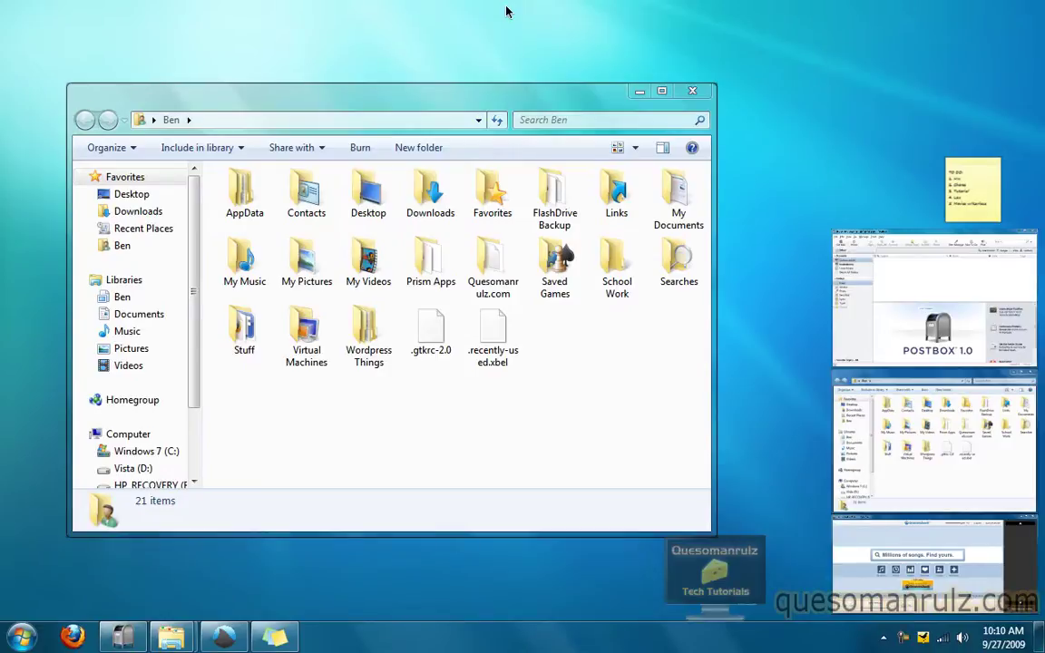
{"action": "key", "text": "super+d"}
{"action": "key", "text": "super+d"}
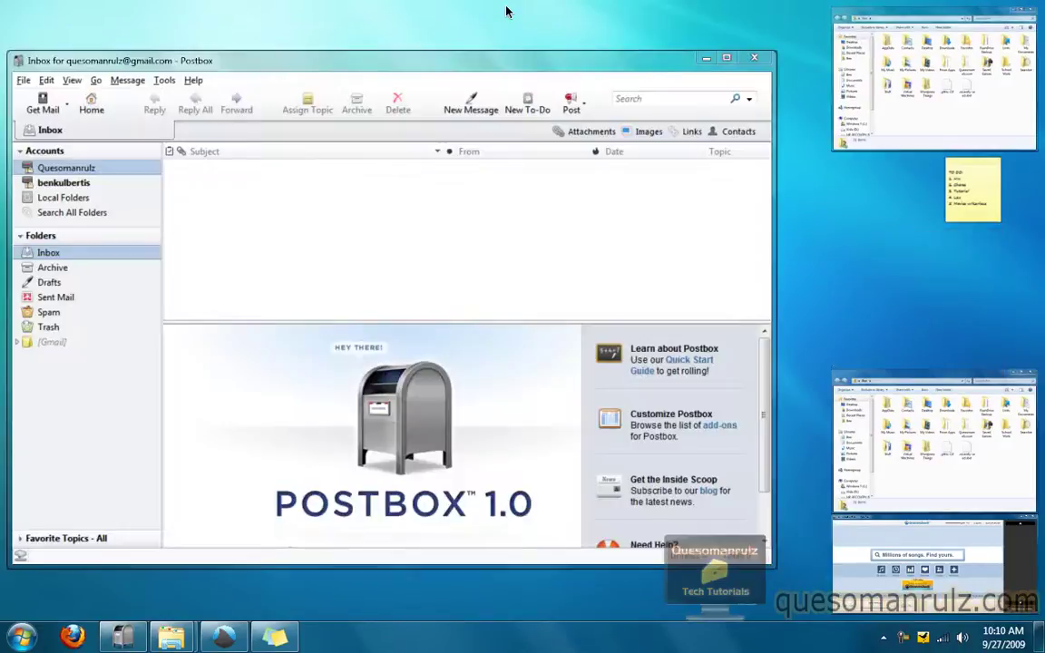
{"action": "key", "text": "super+d"}
{"action": "key", "text": "super+d"}
{"action": "key", "text": "super+d"}
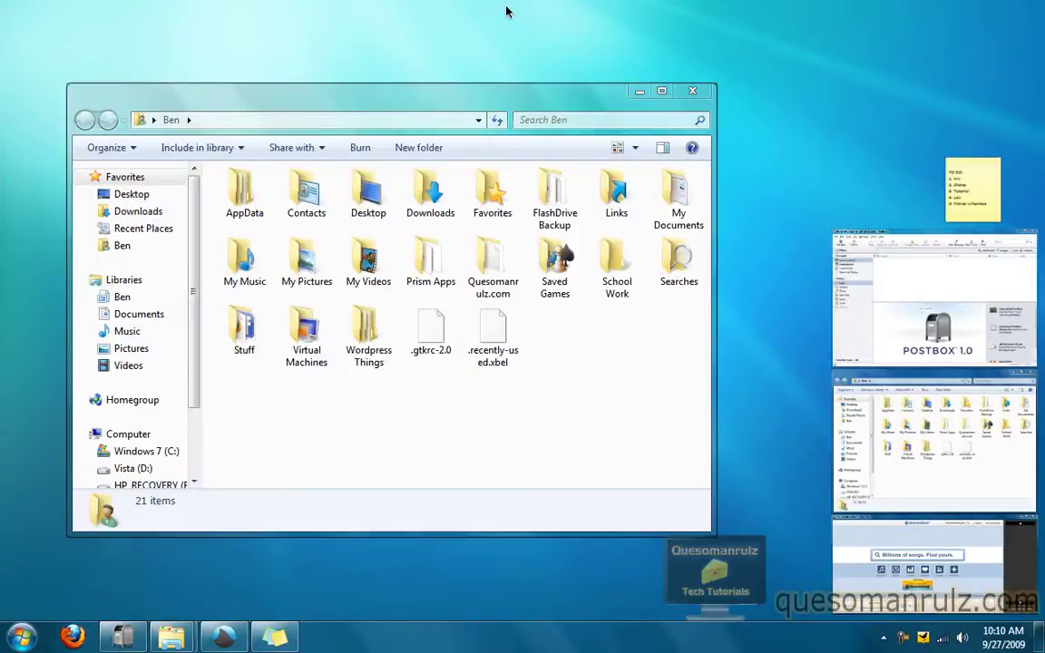
{"action": "key", "text": "super+d"}
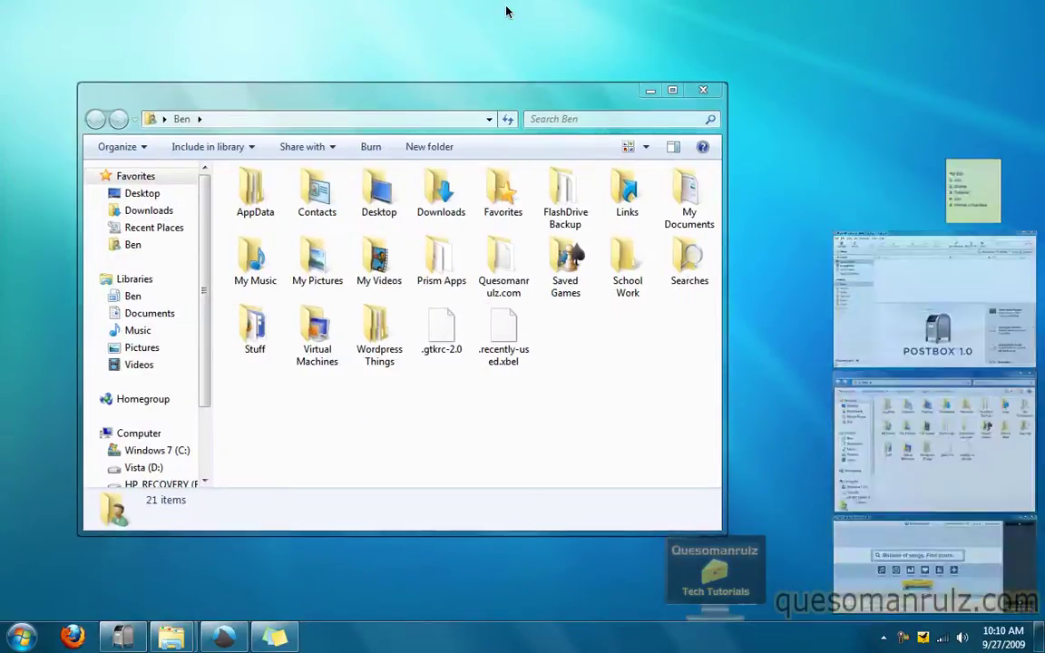